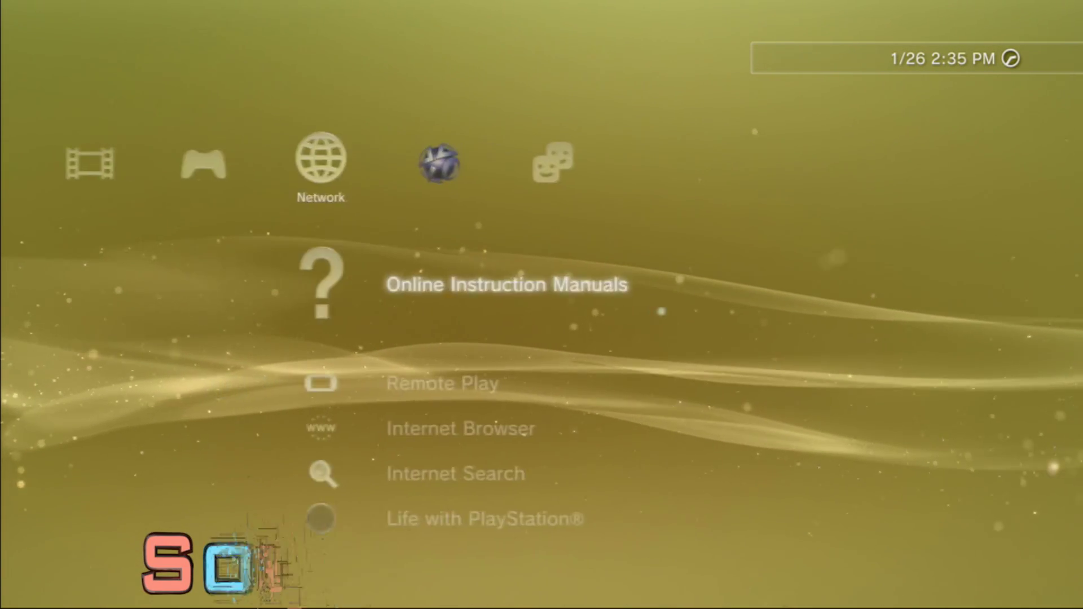
# - Browse the Game, Network and Video categories, ending on Settings with System Settings highlighted
pyautogui.press('Left')
pyautogui.press('Up')
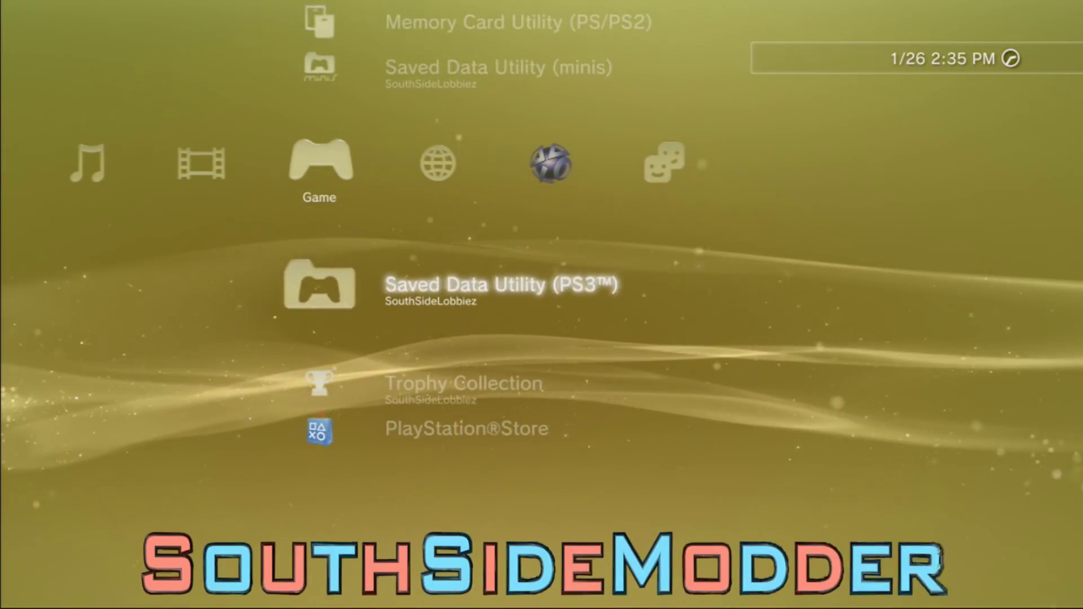
pyautogui.press('Down')
pyautogui.press('Down')
pyautogui.press('Right')
pyautogui.press('Left')
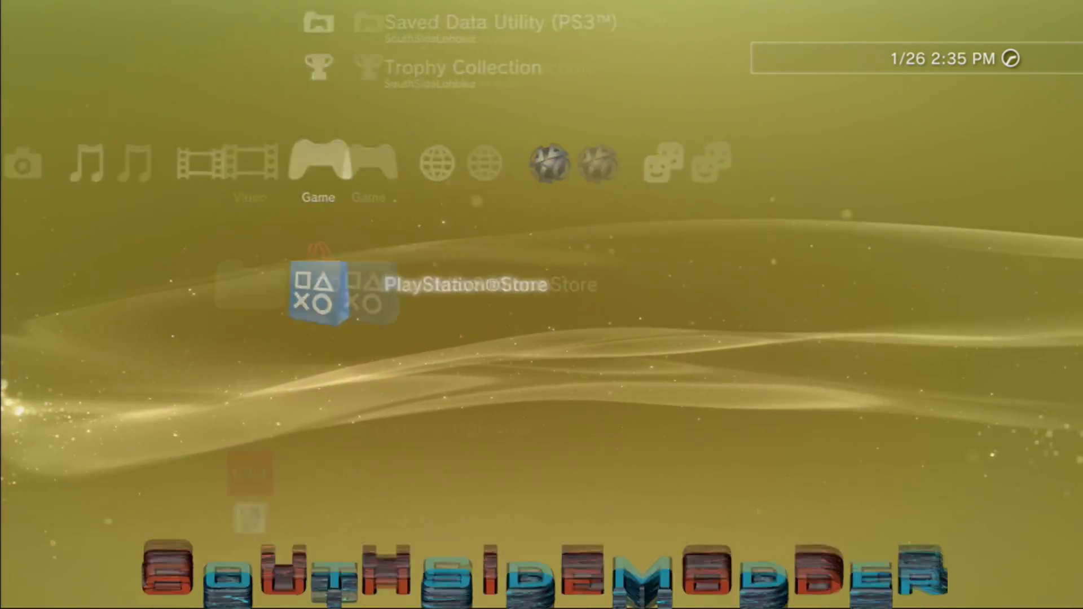
pyautogui.press('Left')
pyautogui.press('Left')
pyautogui.press('Left')
pyautogui.press('Left')
pyautogui.press('Right')
pyautogui.press('Right')
pyautogui.press('Right')
pyautogui.press('Right')
pyautogui.press('Right')
pyautogui.press('Right')
pyautogui.press('Left')
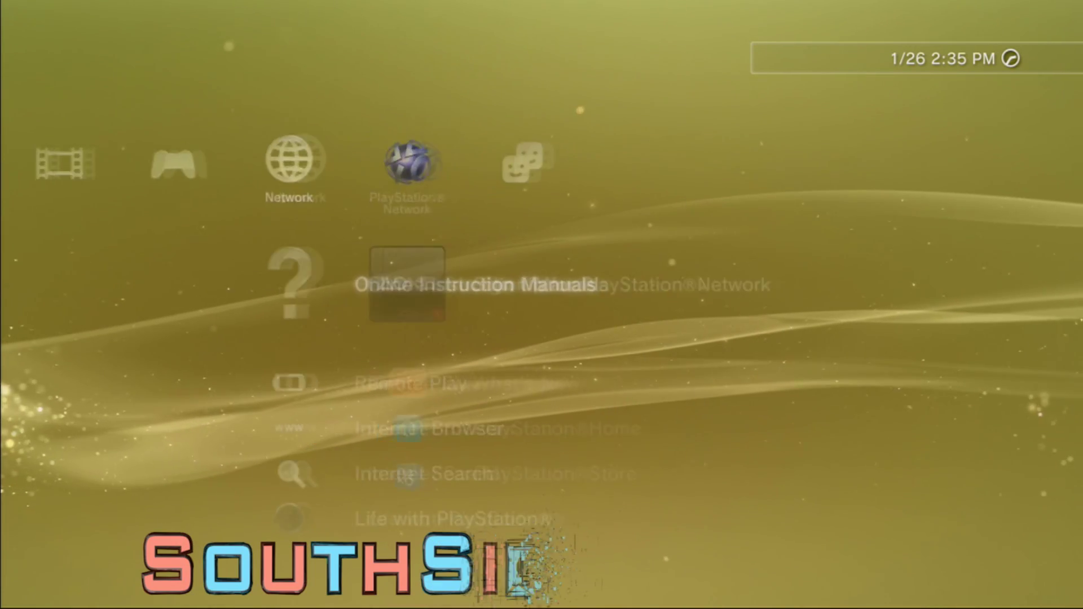
pyautogui.press('Left')
pyautogui.press('Left')
pyautogui.press('Left')
pyautogui.press('Left')
pyautogui.press('Left')
pyautogui.press('Left')
pyautogui.press('Right')
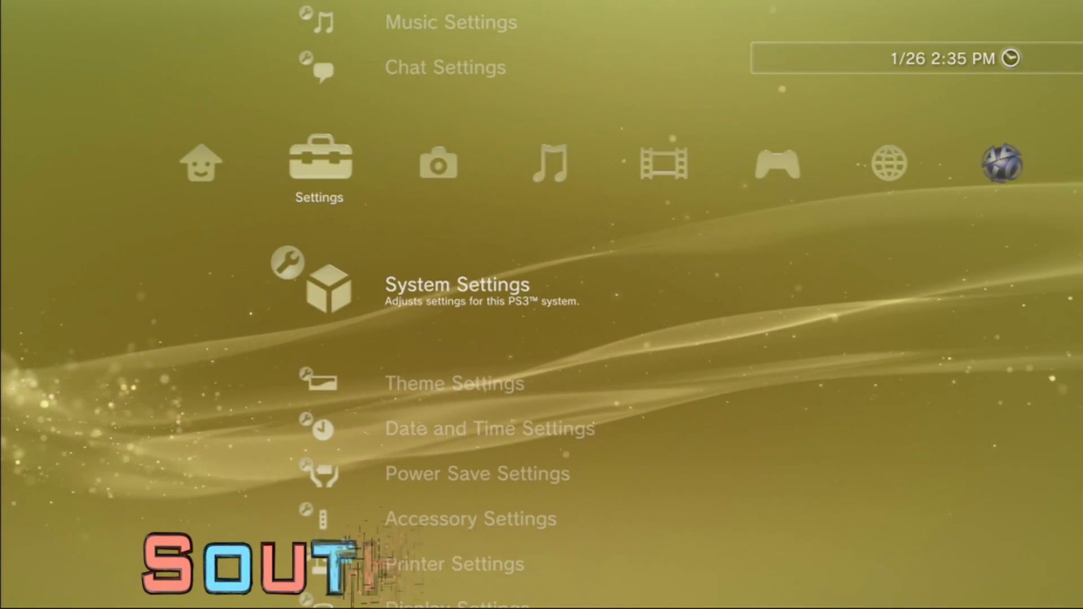
# - Check System Information for the firmware version, then back out to the main menu
pyautogui.press('Return')
pyautogui.press('Return')
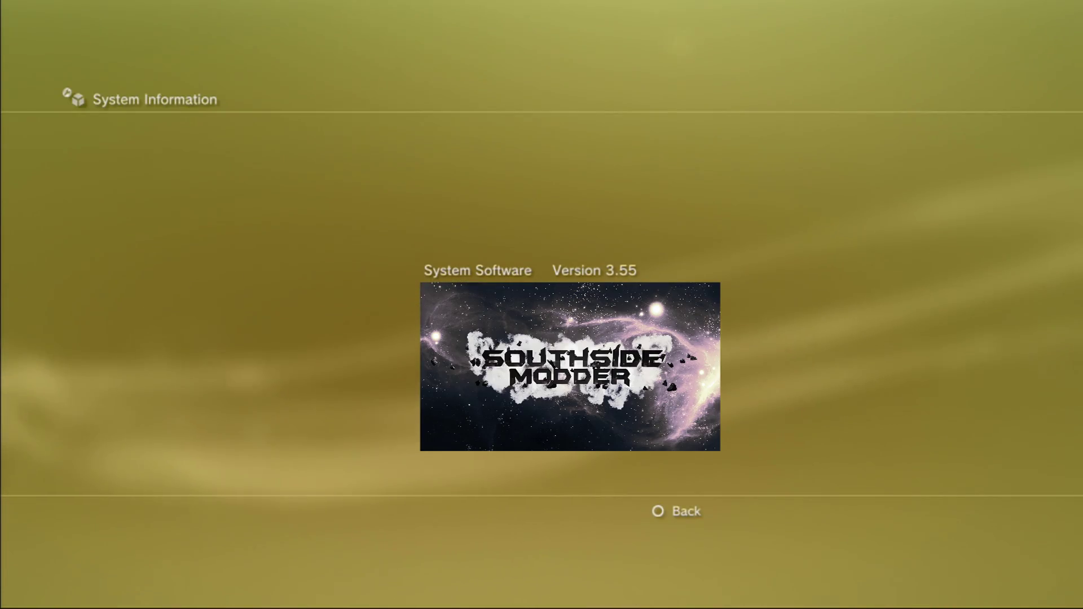
pyautogui.press('Escape')
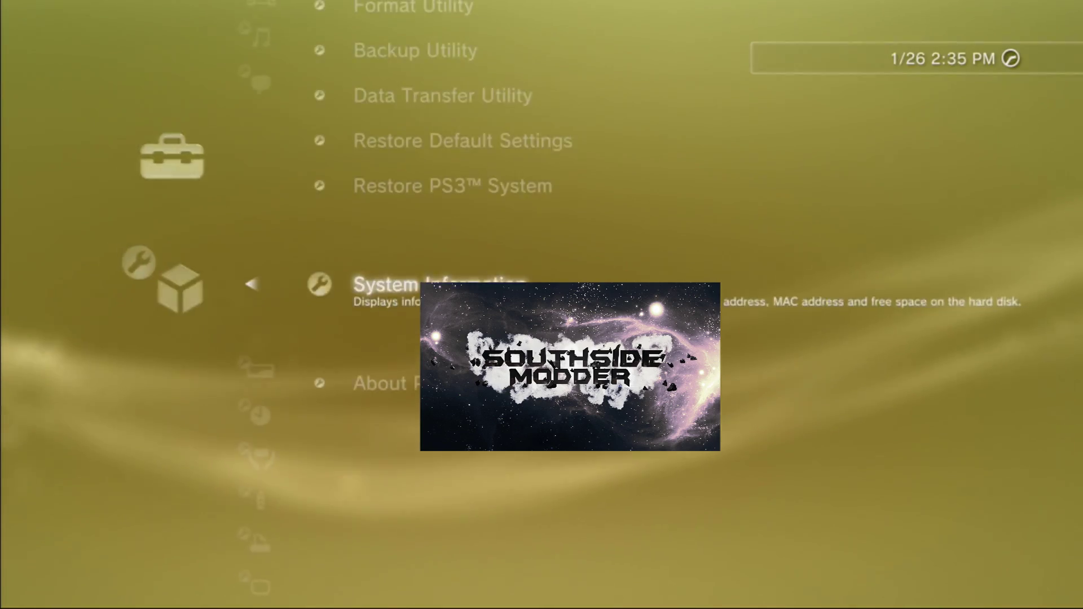
pyautogui.press('Escape')
# - Browse across the Network, Game and Video categories, ending on Game
pyautogui.press('Right')
pyautogui.press('Right')
pyautogui.press('Right')
pyautogui.press('Right')
pyautogui.press('Right')
pyautogui.press('Left')
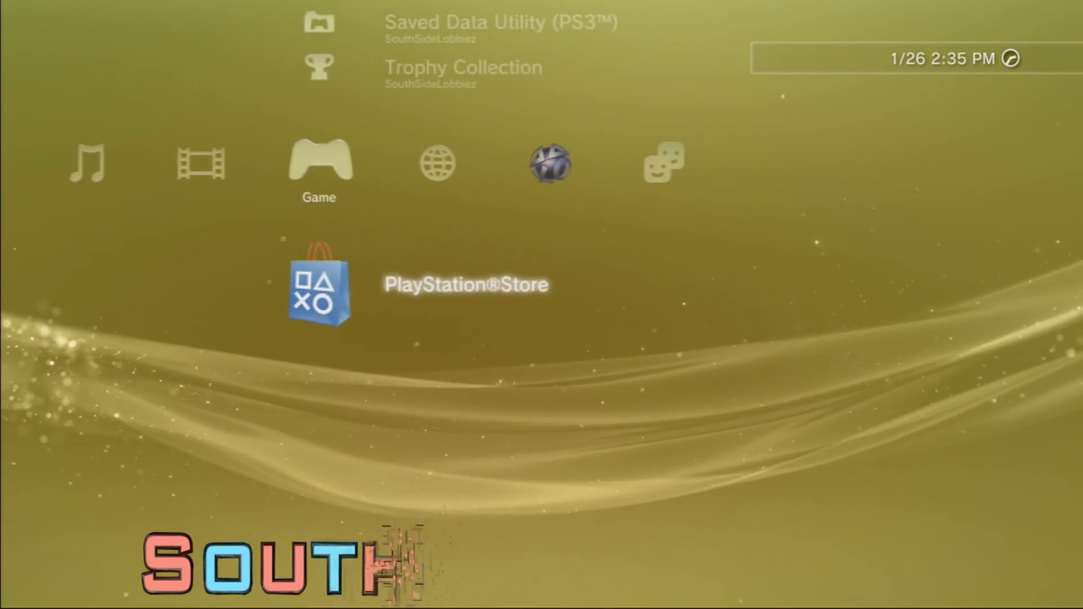
pyautogui.press('Up')
pyautogui.press('Left')
pyautogui.press('Right')
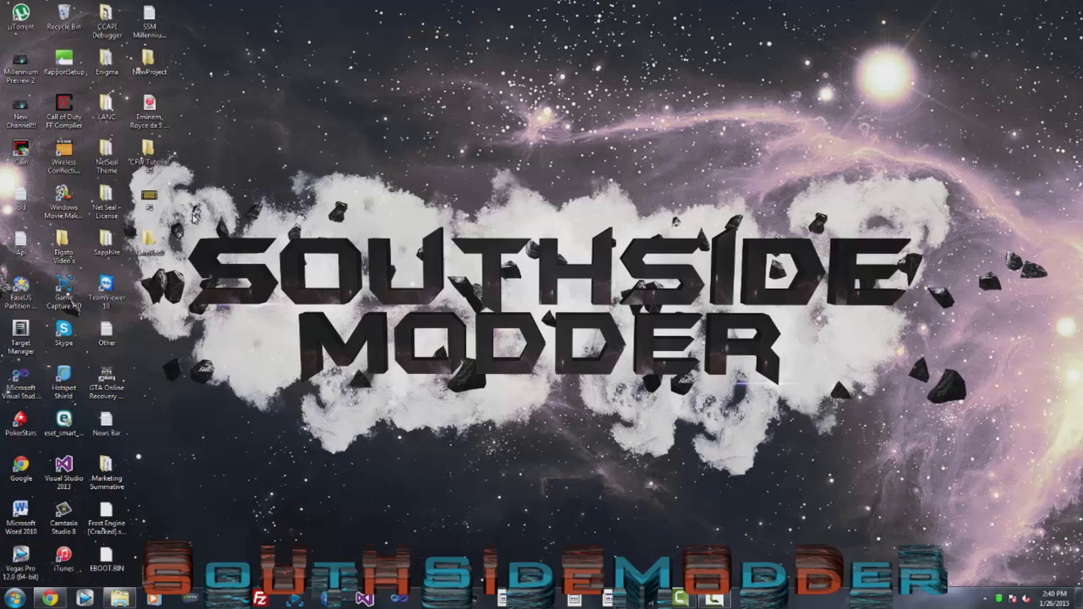
# - Open the CFW Tutorial #1 desktop folder and the newly inserted Removable Disk (E:)
pyautogui.click(146, 157)
pyautogui.doubleClick(145, 157)
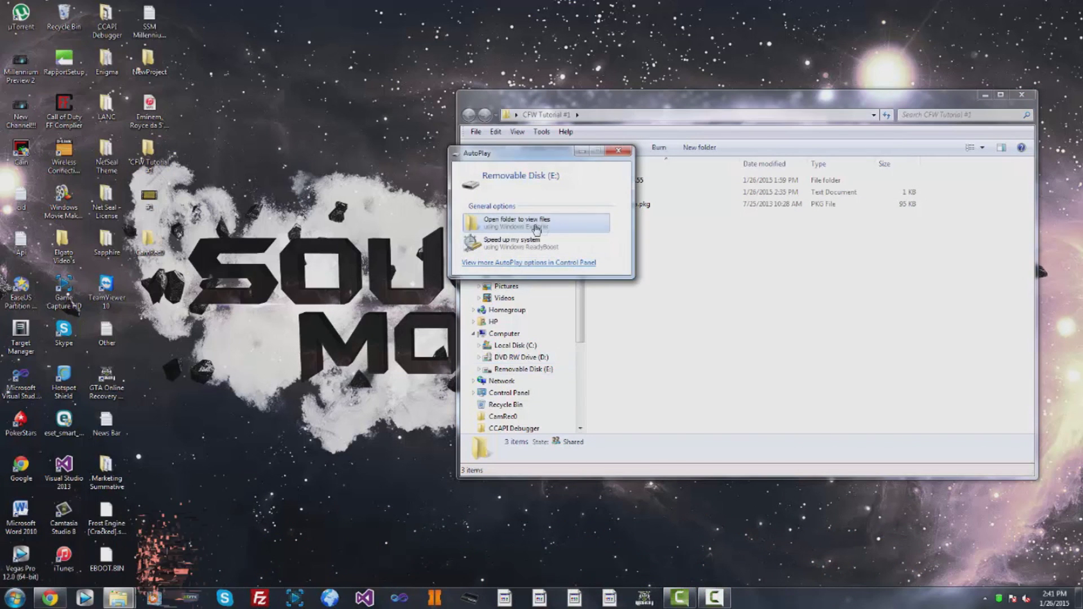
pyautogui.press('Return')
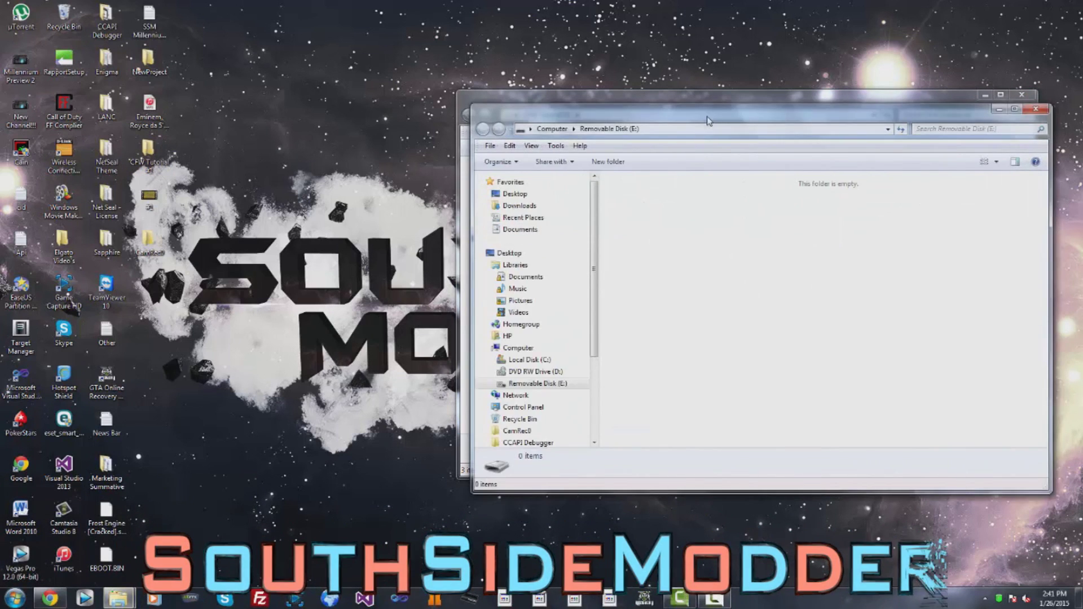
# - Copy toggle_qa.pkg from CFW Tutorial #1 onto Removable Disk (E:)
pyautogui.moveTo(465, 126); pyautogui.dragTo(346, 123)
pyautogui.click(789, 290)
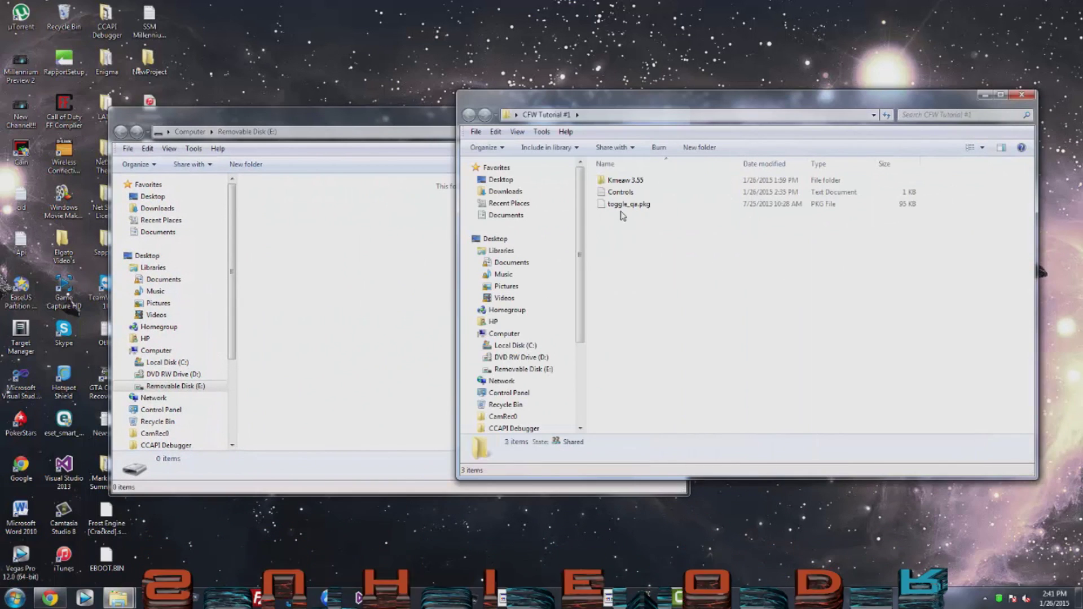
pyautogui.click(630, 206)
pyautogui.moveTo(416, 289); pyautogui.dragTo(357, 289)
# - Copy the PS3 folder from Kmeaw 3.55 onto Removable Disk (E:)
pyautogui.click(814, 337)
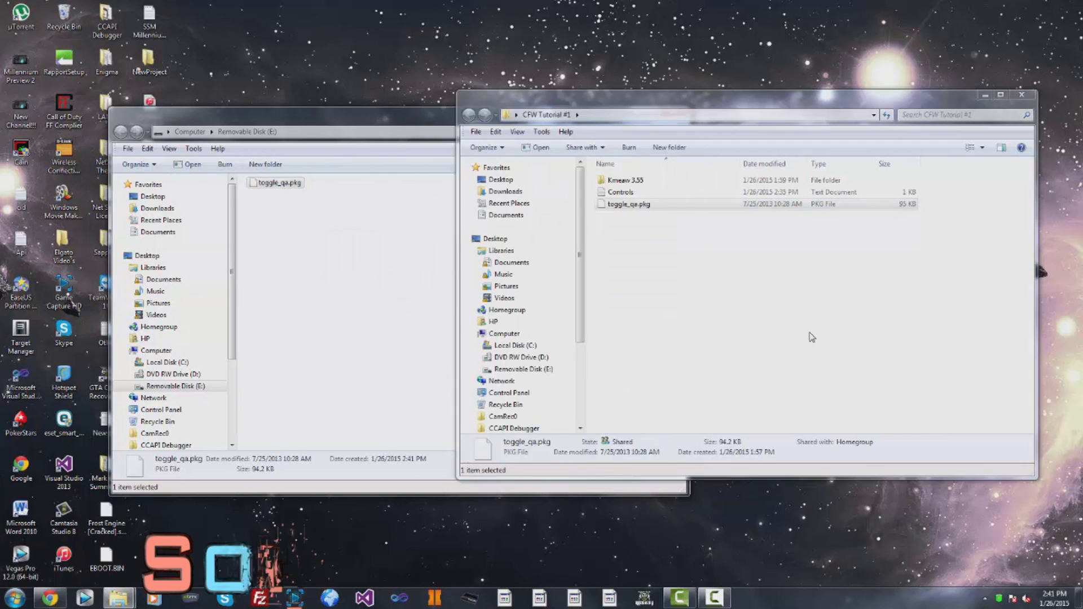
pyautogui.click(627, 183)
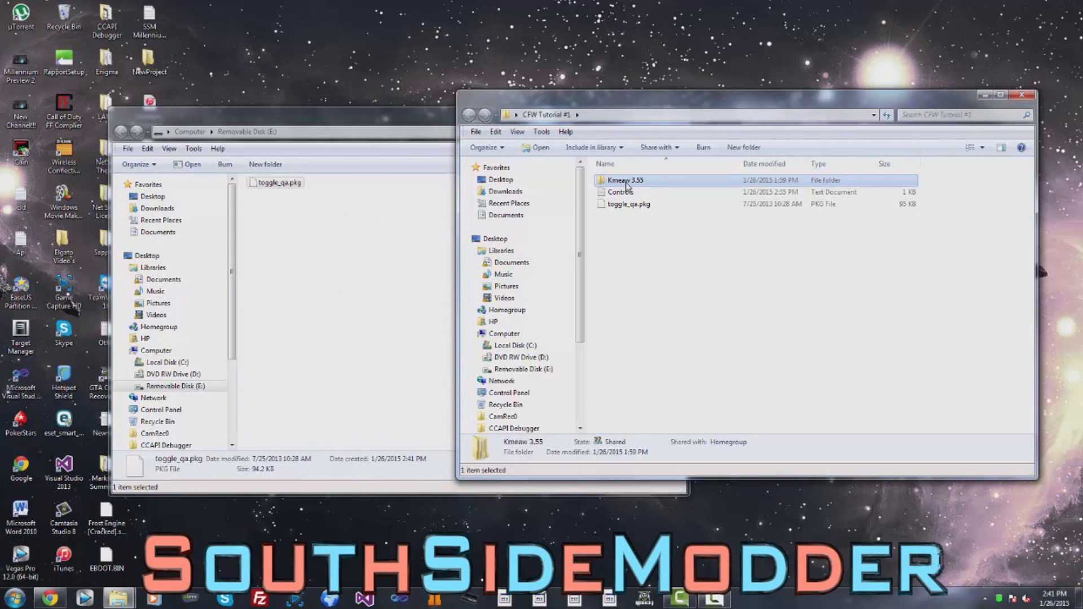
pyautogui.doubleClick(627, 184)
pyautogui.moveTo(612, 182); pyautogui.dragTo(373, 283)
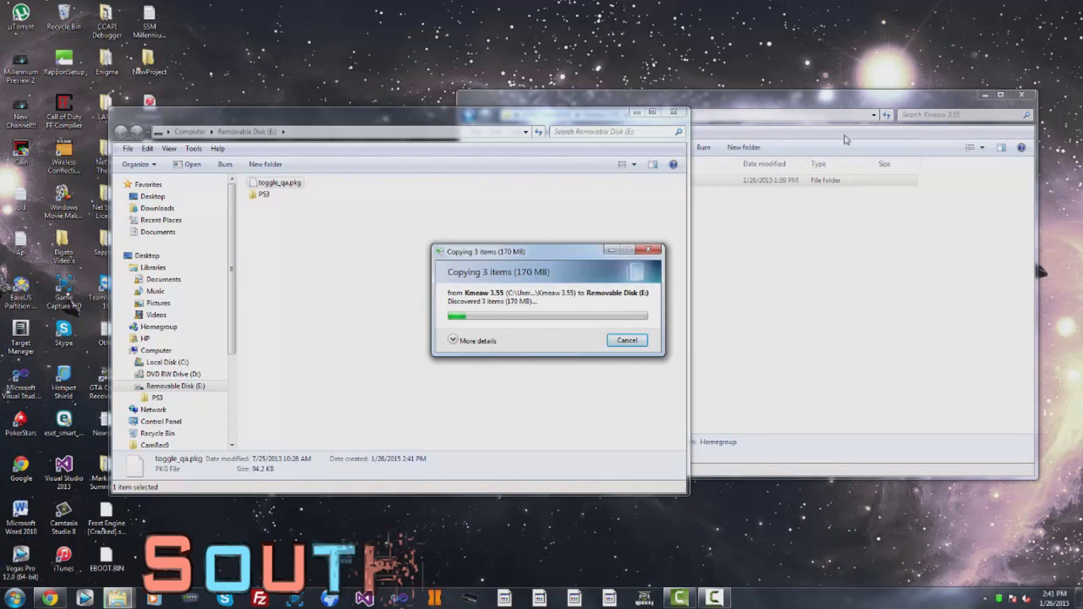
# - Minimize the tutorial folder window and wait for the 170 MB copy to finish
pyautogui.click(855, 292)
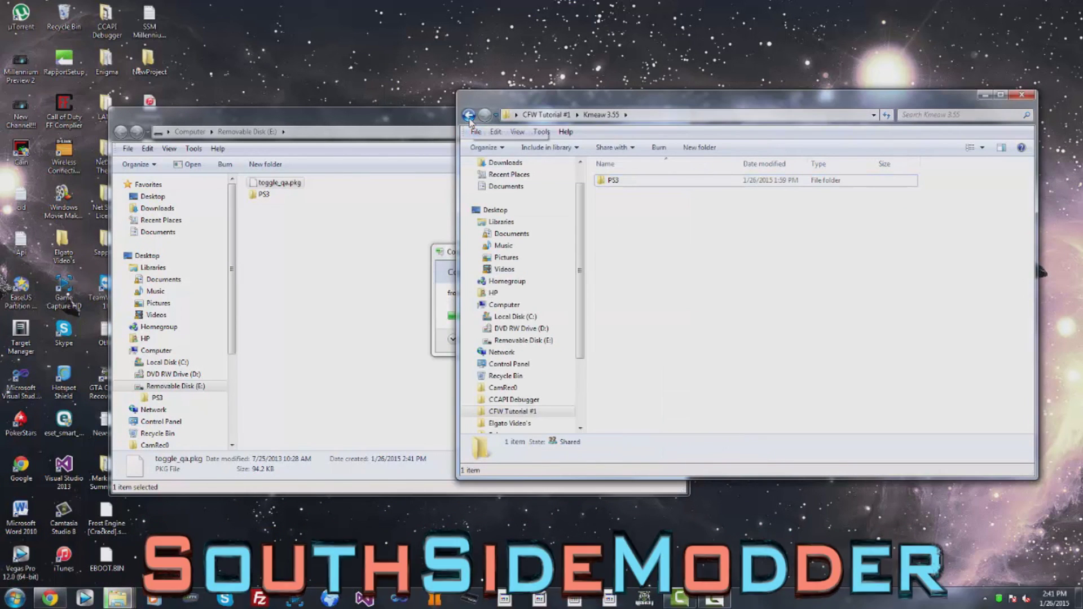
pyautogui.click(469, 117)
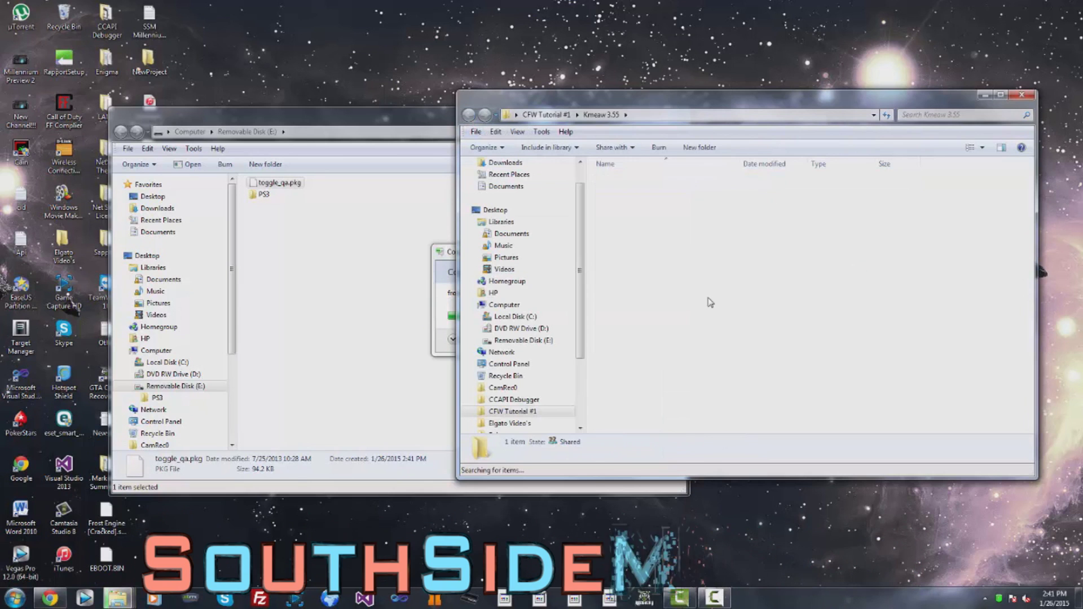
pyautogui.click(985, 96)
pyautogui.moveTo(541, 257); pyautogui.dragTo(504, 238)
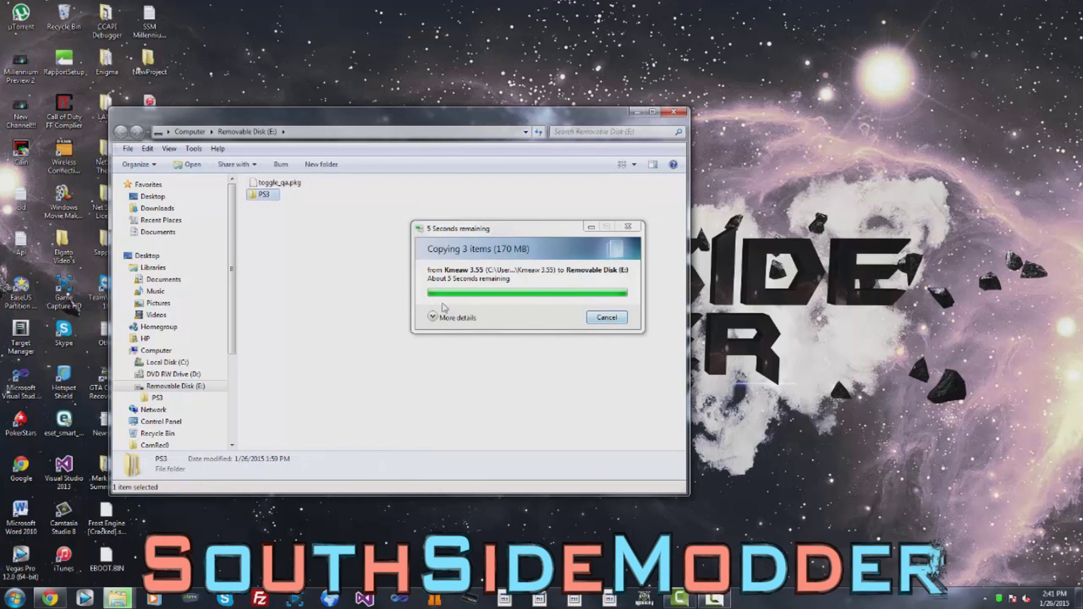
pyautogui.click(513, 283)
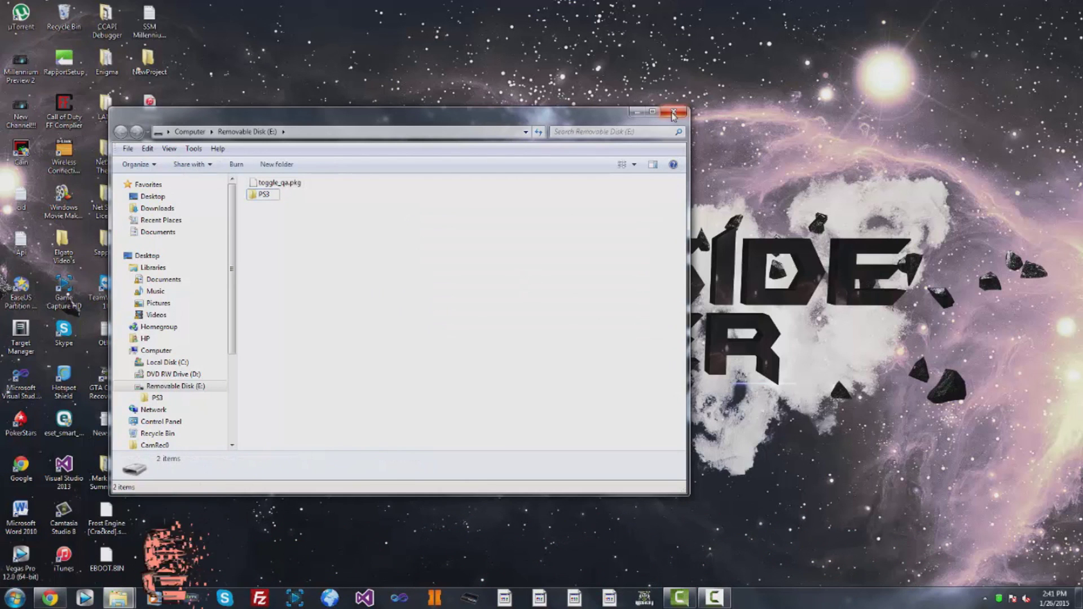
# - Close Removable Disk (E:) and eject the USB Flash Disk via Safely Remove Hardware
pyautogui.click(674, 112)
pyautogui.click(988, 599)
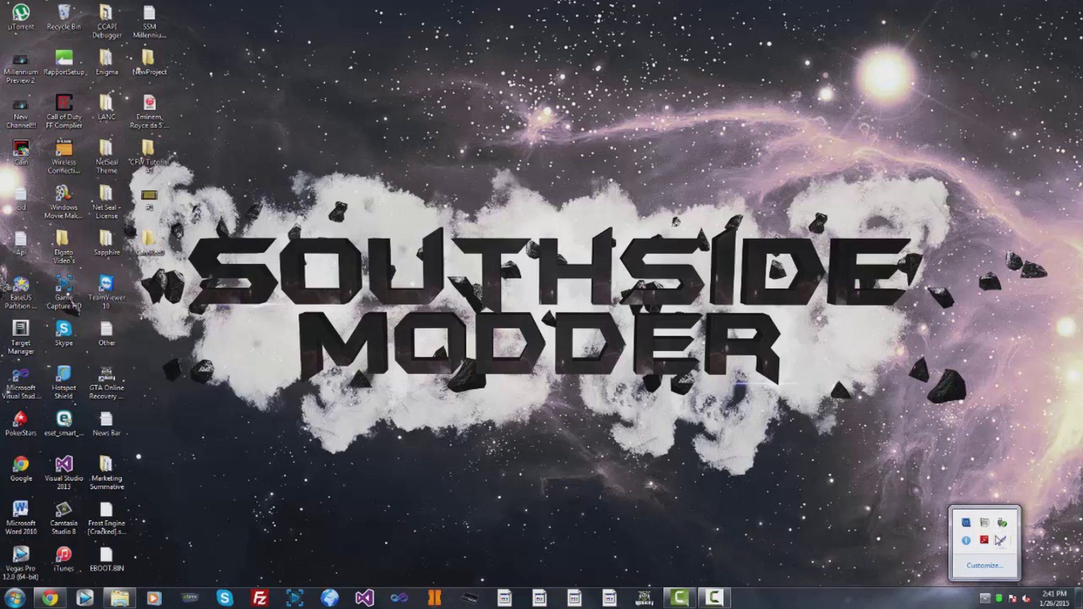
pyautogui.click(1004, 544)
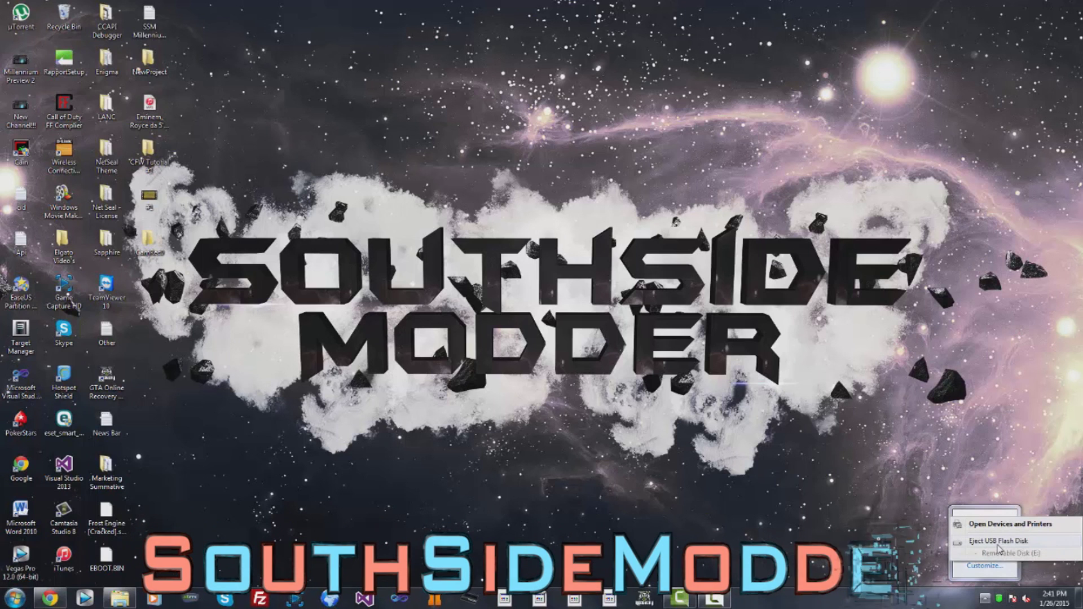
pyautogui.click(997, 543)
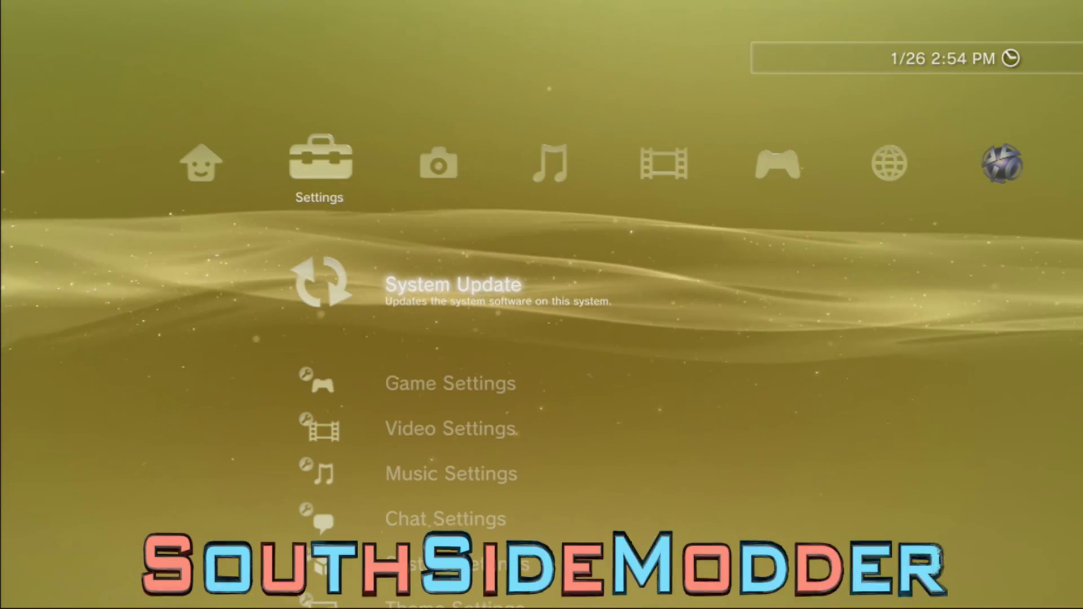
# - Set Network Settings' Internet Connection to Disabled, then return to System Update
pyautogui.press('Down')
pyautogui.press('Down')
pyautogui.press('Down')
pyautogui.press('Down')
pyautogui.press('Down')
pyautogui.press('Down')
pyautogui.press('Down')
pyautogui.press('Down')
pyautogui.press('Down')
pyautogui.press('Down')
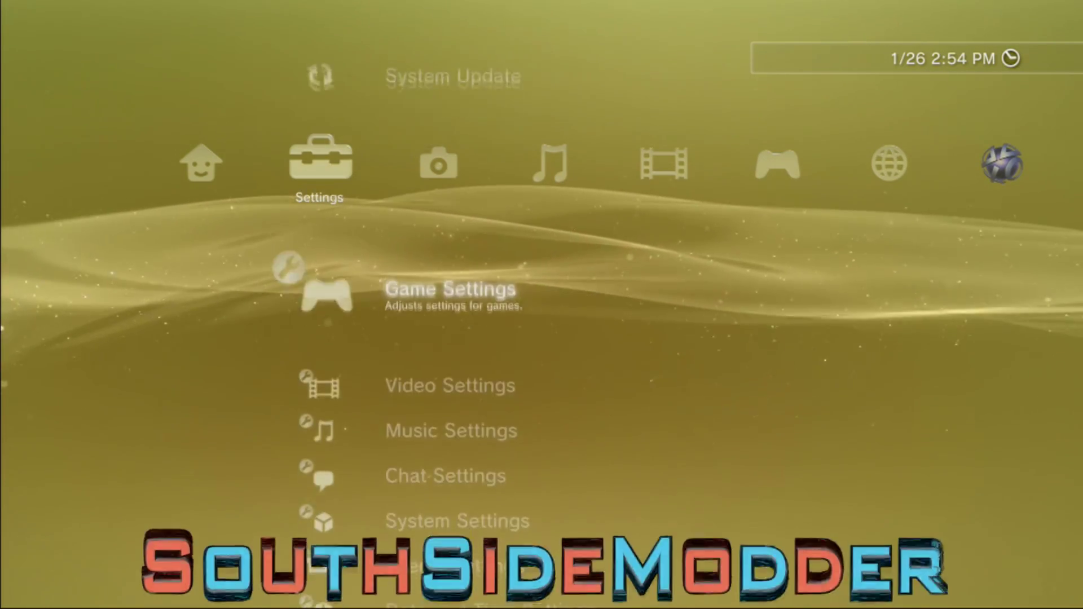
pyautogui.press('Down')
pyautogui.press('Down')
pyautogui.press('Down')
pyautogui.press('Down')
pyautogui.press('Down')
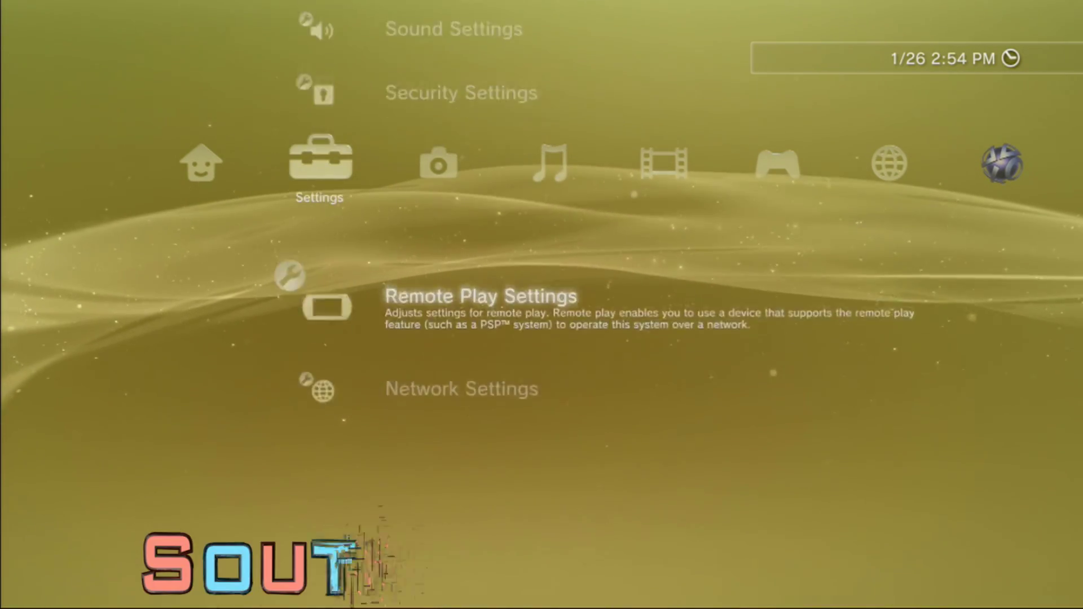
pyautogui.press('Return')
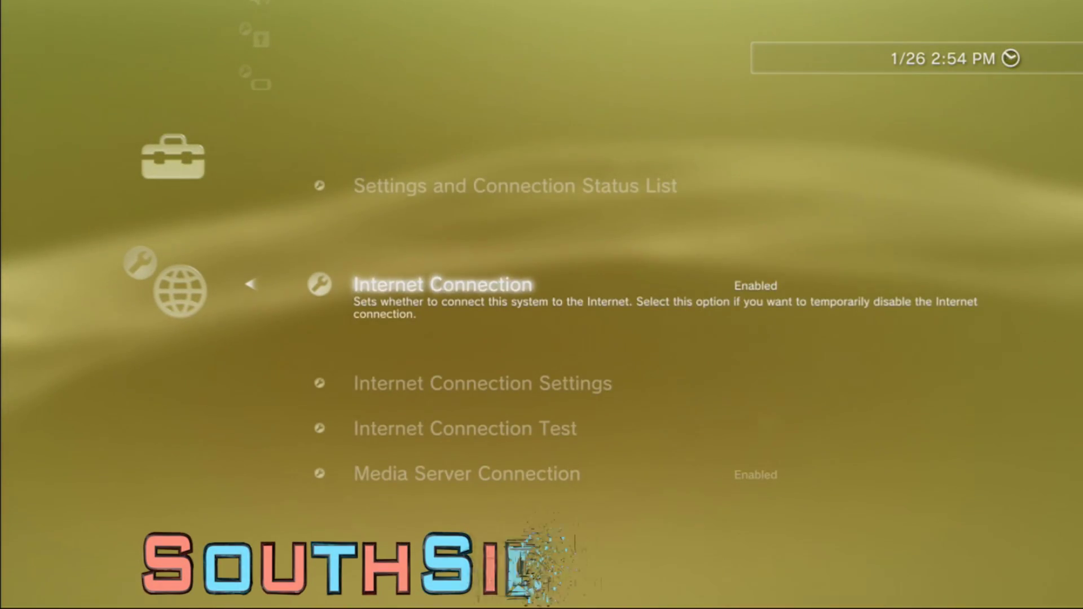
pyautogui.press('Return')
pyautogui.press('Down')
pyautogui.press('Return')
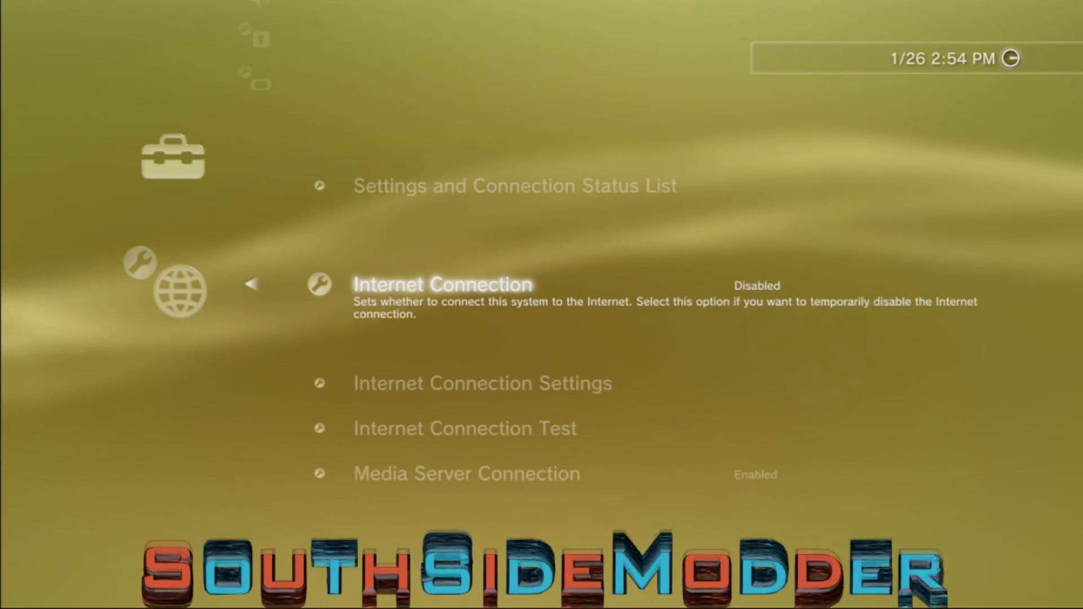
pyautogui.press('Escape')
pyautogui.press('Up')
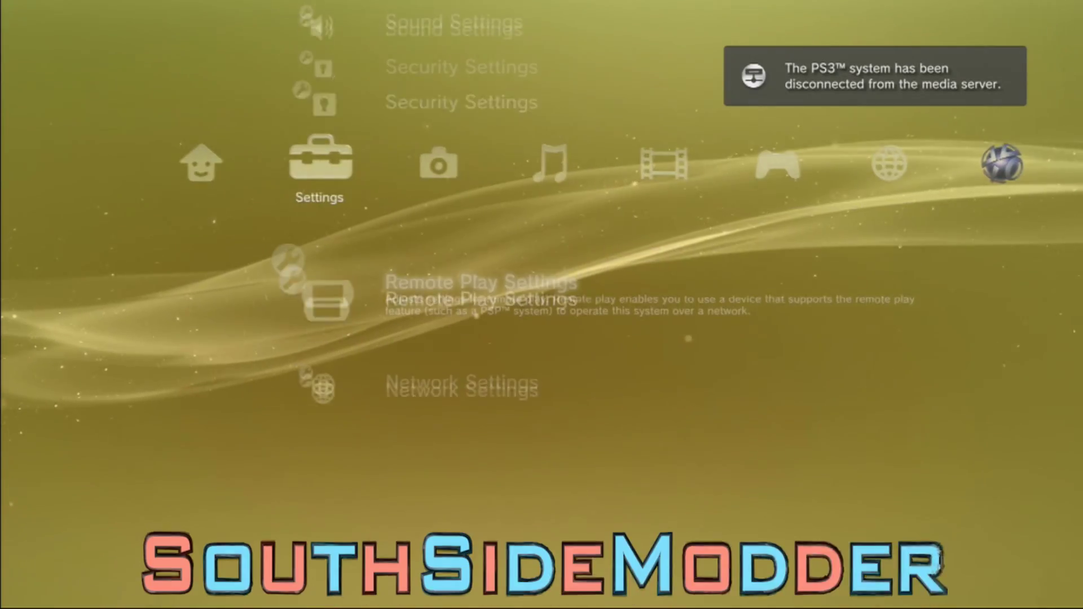
pyautogui.press('Up')
pyautogui.press('Up')
pyautogui.press('Up')
pyautogui.press('Up')
pyautogui.press('Up')
pyautogui.press('Up')
pyautogui.press('Up')
pyautogui.press('Up')
pyautogui.press('Up')
pyautogui.press('Up')
pyautogui.press('Up')
pyautogui.press('Up')
pyautogui.press('Up')
pyautogui.press('Up')
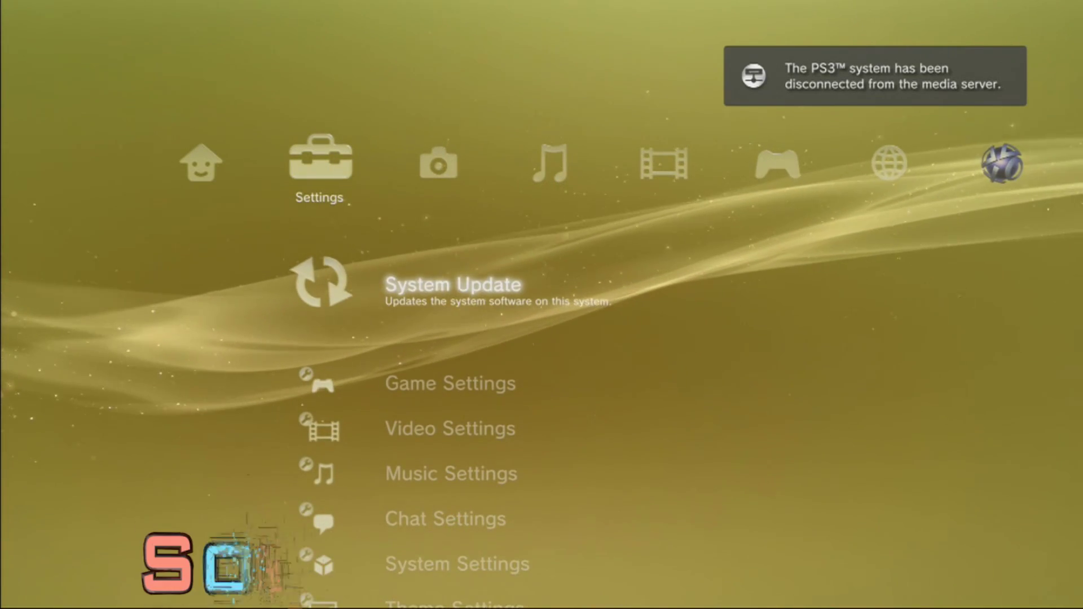
# - Update from storage media to 3.55-kmeaw, accepting the user agreement and starting the copy
pyautogui.press('Return')
pyautogui.press('Down')
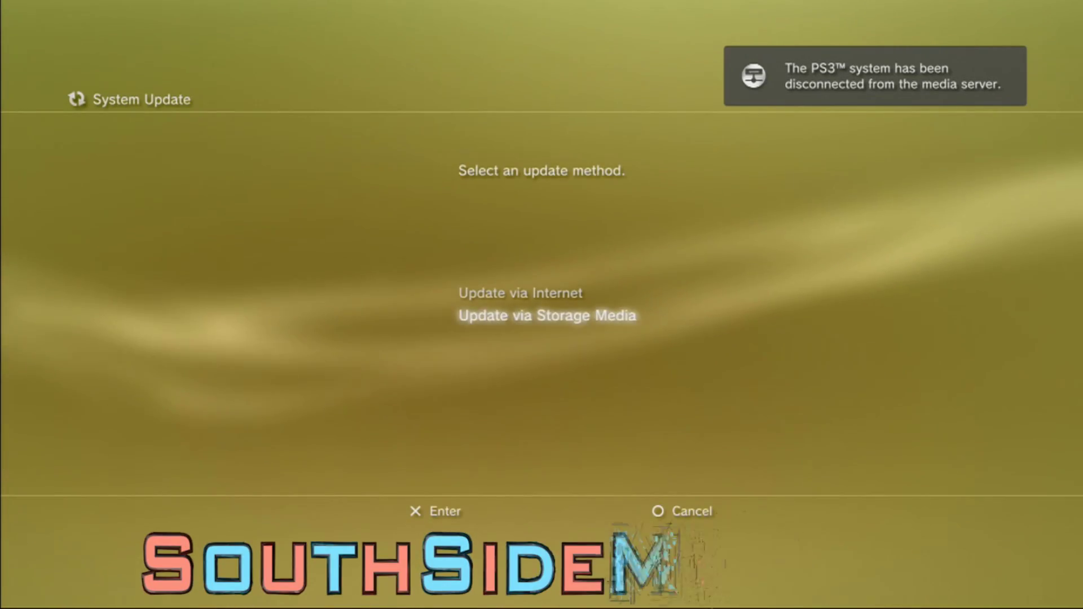
pyautogui.press('Return')
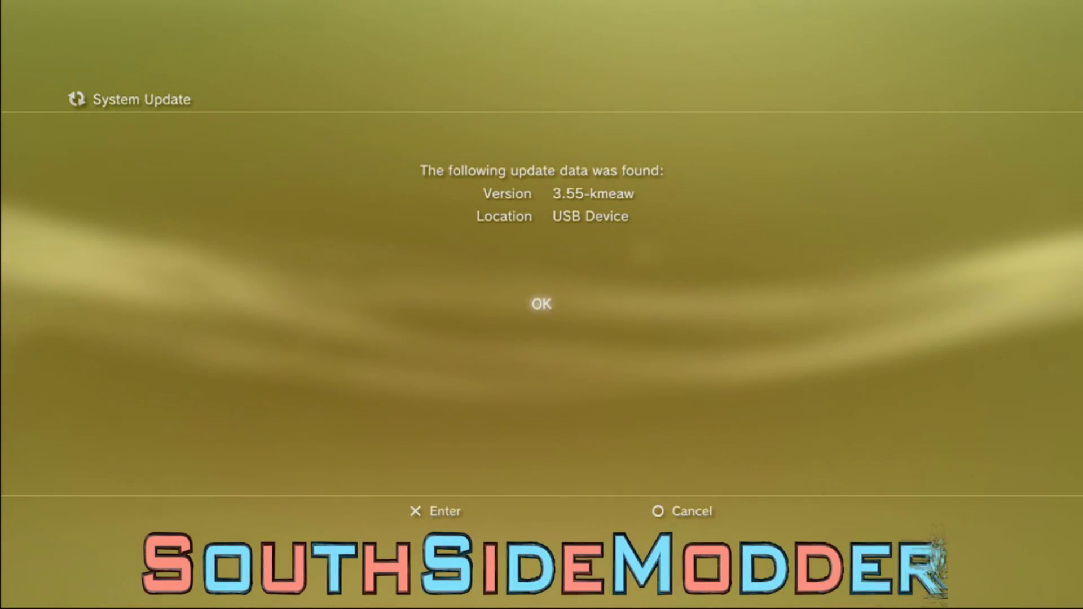
pyautogui.press('Return')
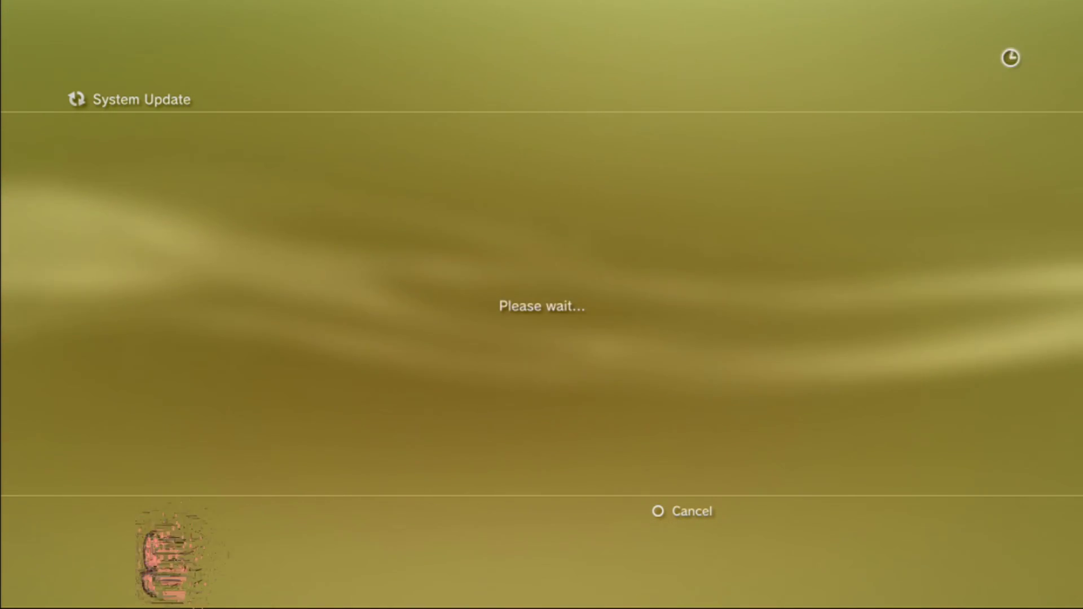
pyautogui.press('Right')
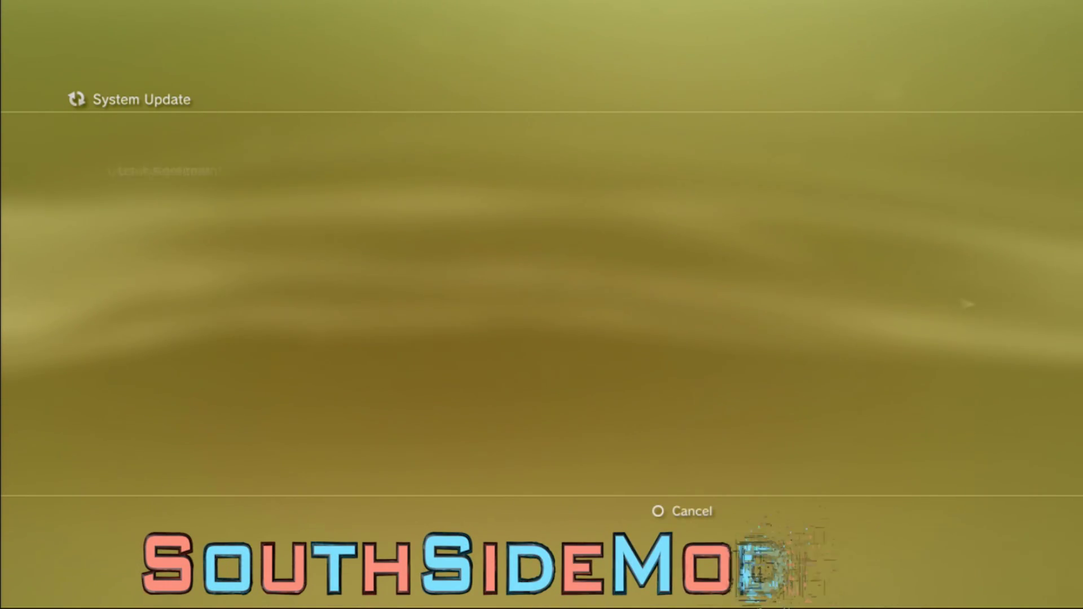
pyautogui.press('Return')
pyautogui.press('Return')
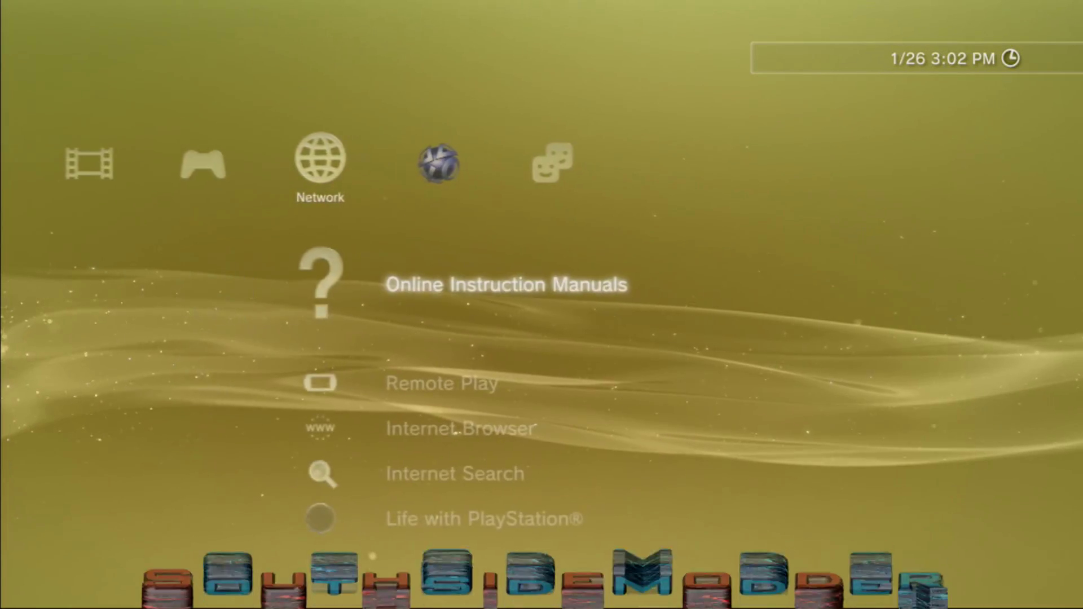
# - Confirm Install Package Files now appears in the Game category
pyautogui.press('Left')
pyautogui.press('Down')
pyautogui.press('Down')
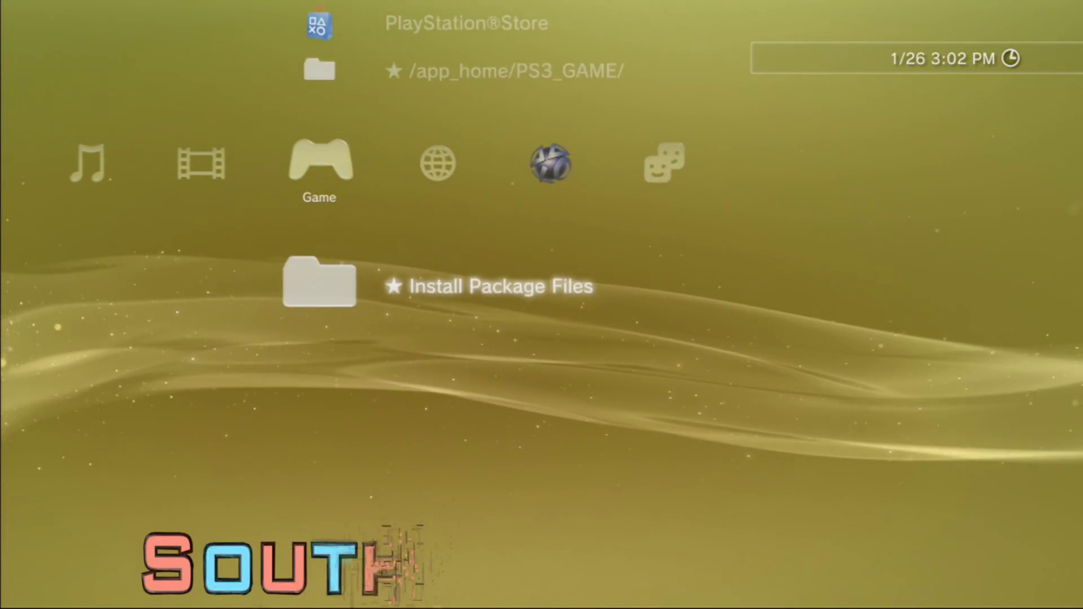
pyautogui.press('Up')
pyautogui.press('Down')
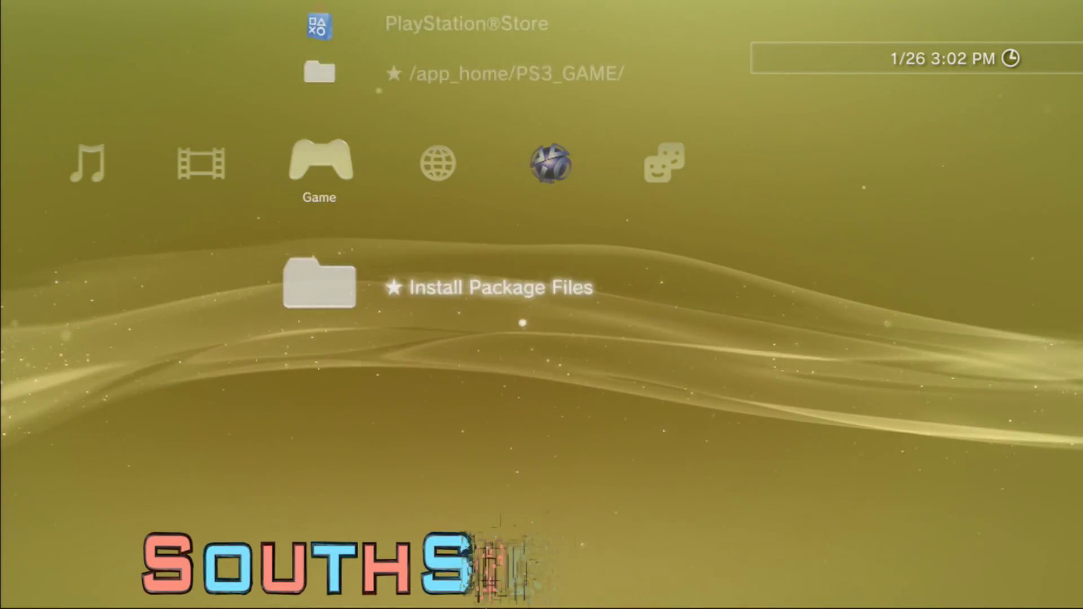
pyautogui.press('Up')
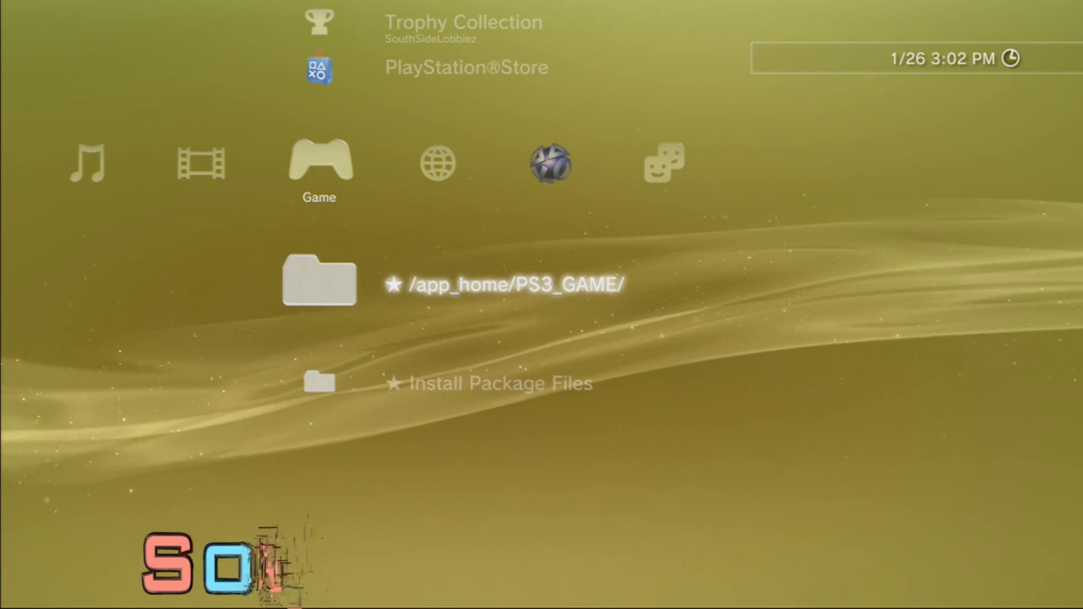
# - Verify System Information shows system software Version 3.55, then back out
pyautogui.press('Left')
pyautogui.press('Left')
pyautogui.press('Left')
pyautogui.press('Left')
pyautogui.press('Return')
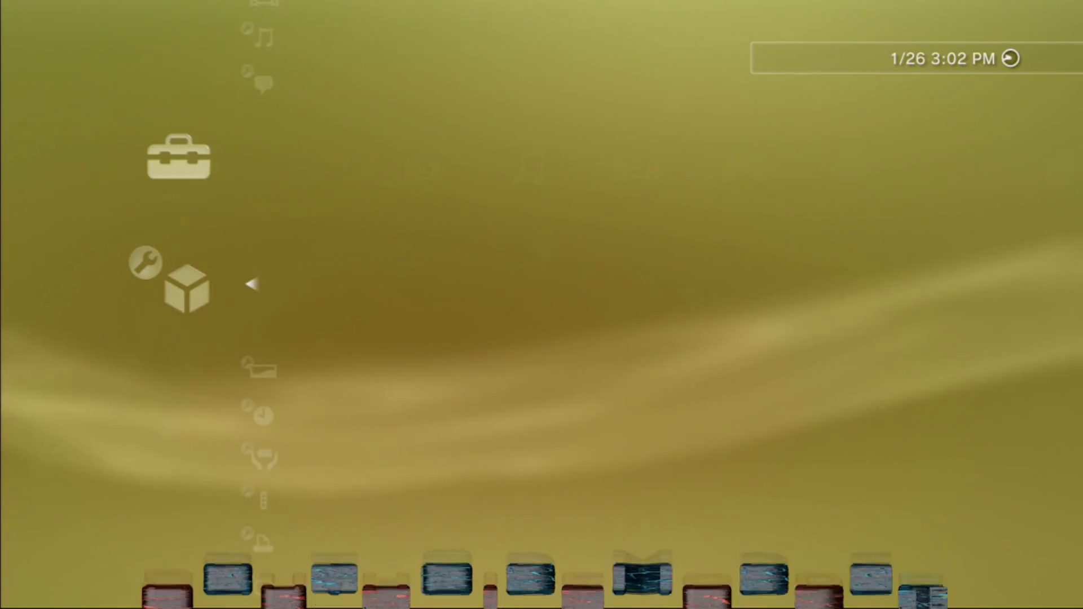
pyautogui.press('Return')
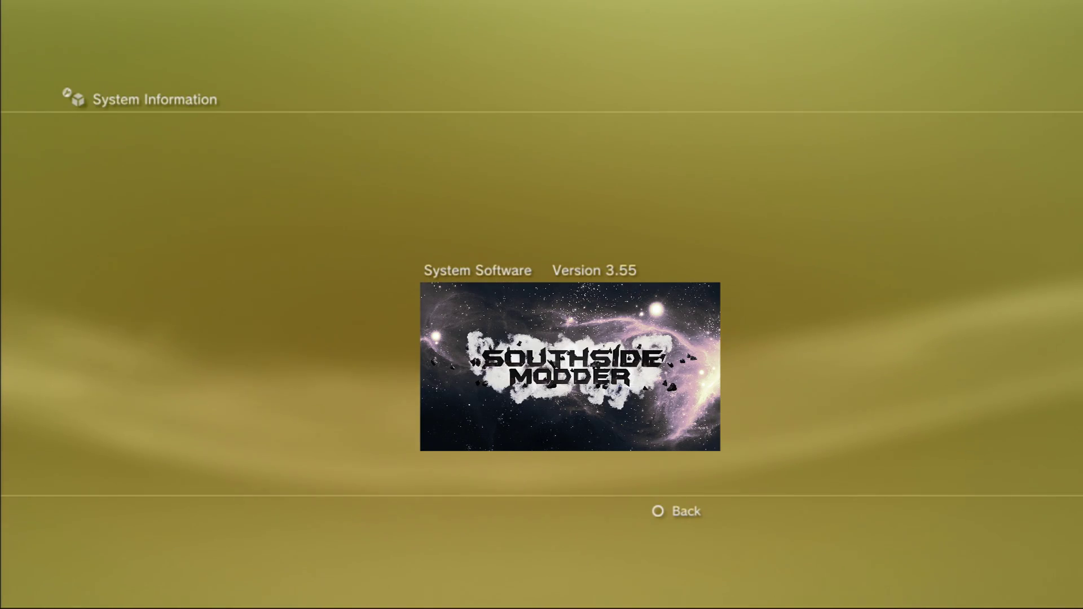
pyautogui.press('Escape')
pyautogui.press('Escape')
pyautogui.press('Down')
pyautogui.press('Down')
pyautogui.press('Down')
pyautogui.press('Down')
pyautogui.press('Down')
pyautogui.press('Down')
pyautogui.press('Down')
pyautogui.press('Down')
pyautogui.press('Down')
pyautogui.press('Down')
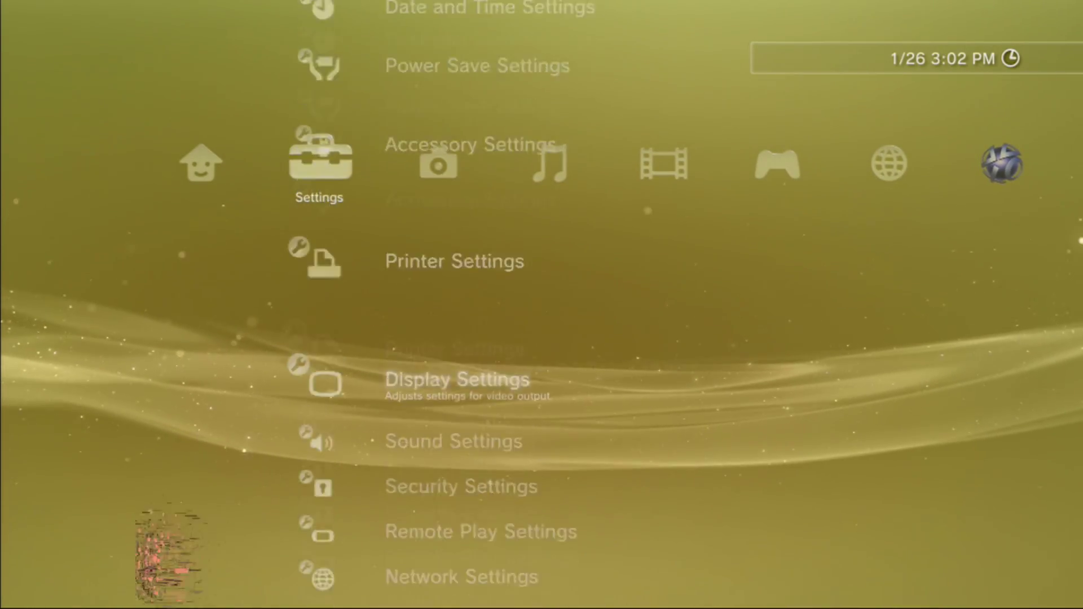
# - Set Internet Connection to Enabled in Network Settings
pyautogui.press('Return')
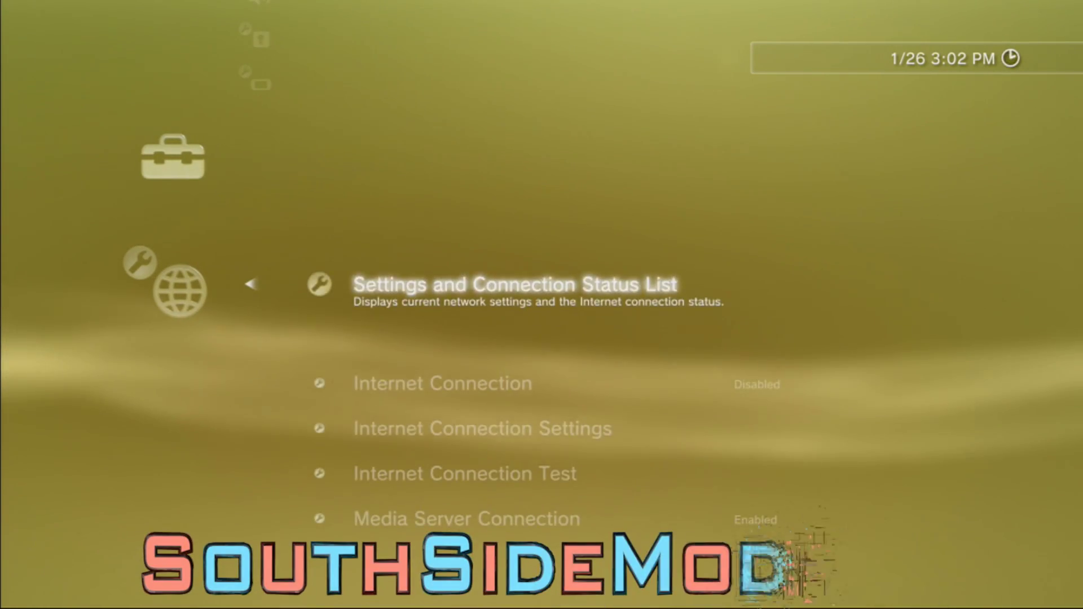
pyautogui.press('Down')
pyautogui.press('Return')
pyautogui.press('Up')
pyautogui.press('Return')
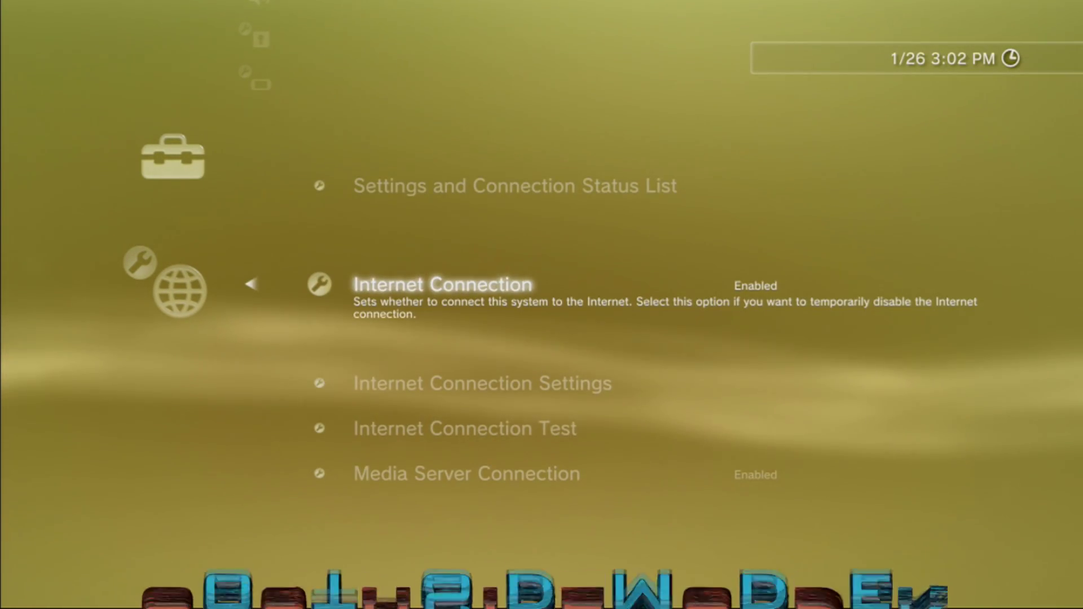
pyautogui.press('Escape')
# - Return to the Game category and highlight Install Package Files
pyautogui.press('Right')
pyautogui.press('Right')
pyautogui.press('Right')
pyautogui.press('Right')
pyautogui.press('Right')
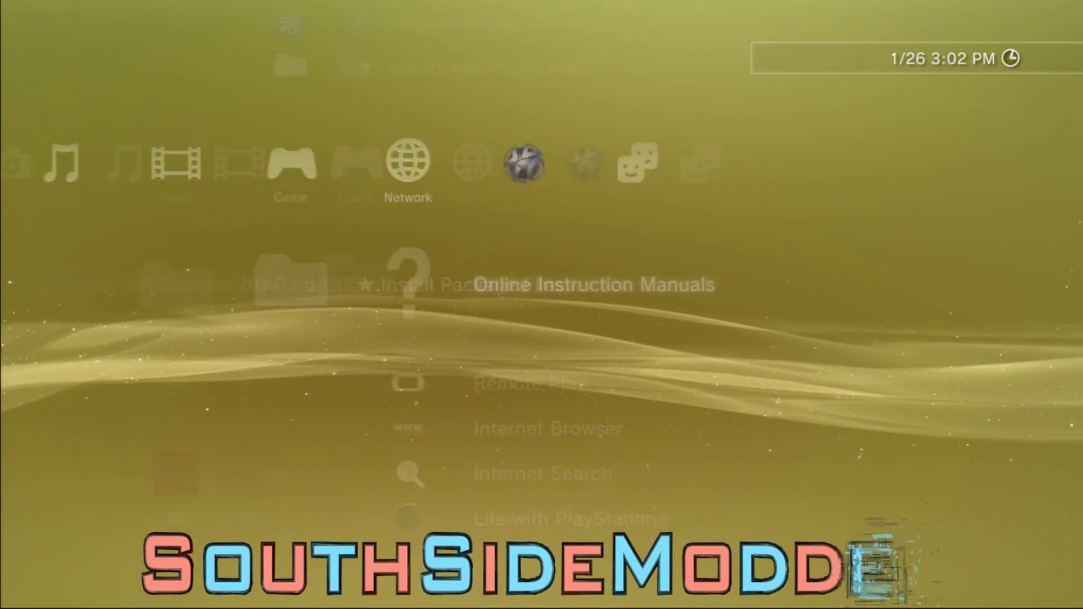
pyautogui.press('Left')
pyautogui.press('Up')
pyautogui.press('Up')
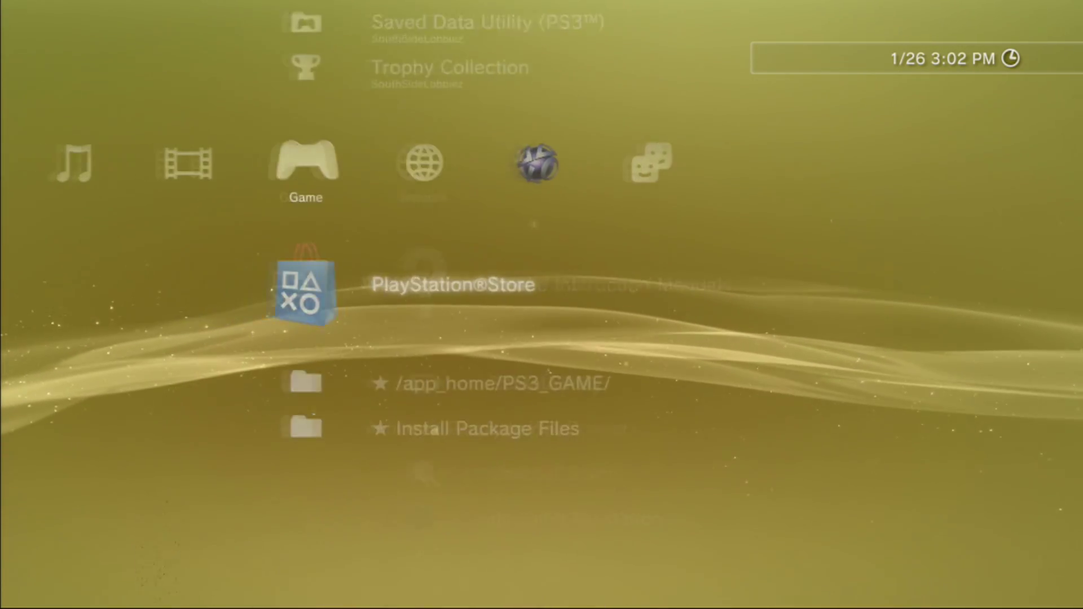
pyautogui.press('Down')
pyautogui.press('Down')
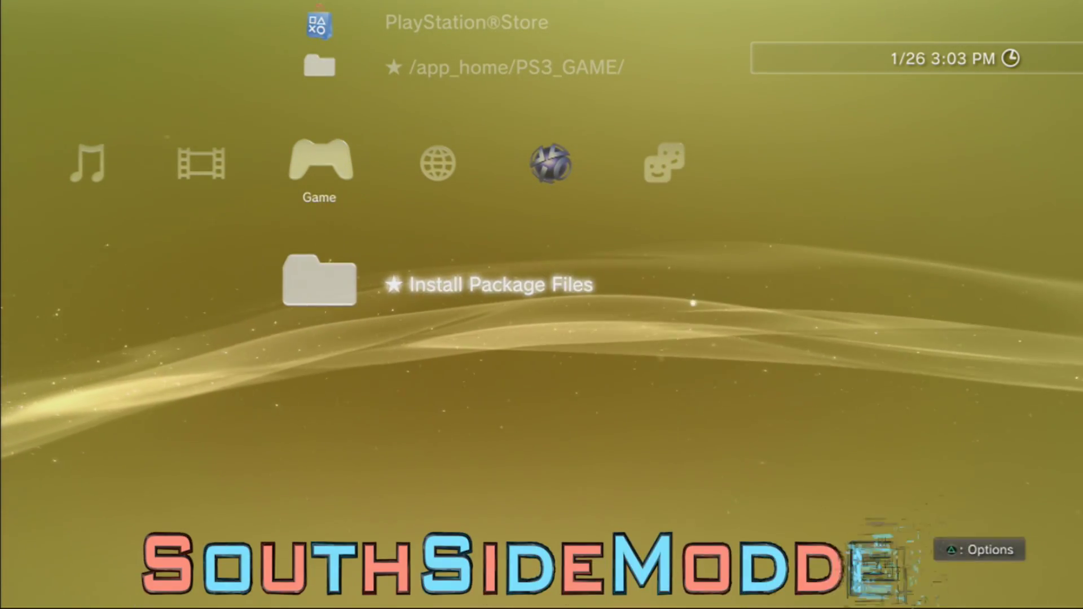
# - Install toggle_qa.pkg through Install Package Files, then move to Settings
pyautogui.press('Return')
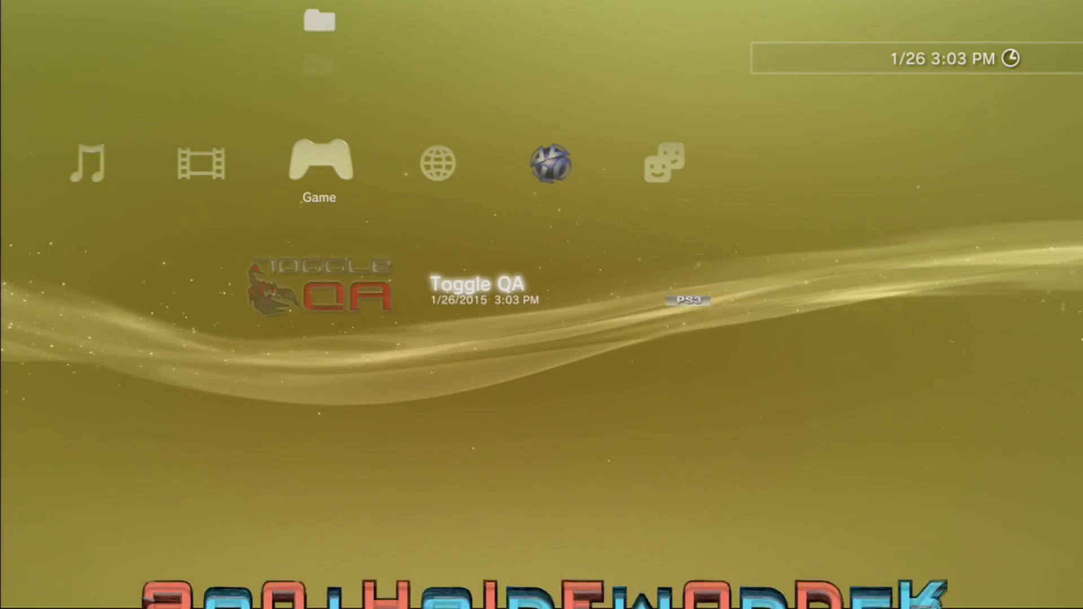
pyautogui.press('Left')
pyautogui.press('Left')
pyautogui.press('Left')
pyautogui.press('Left')
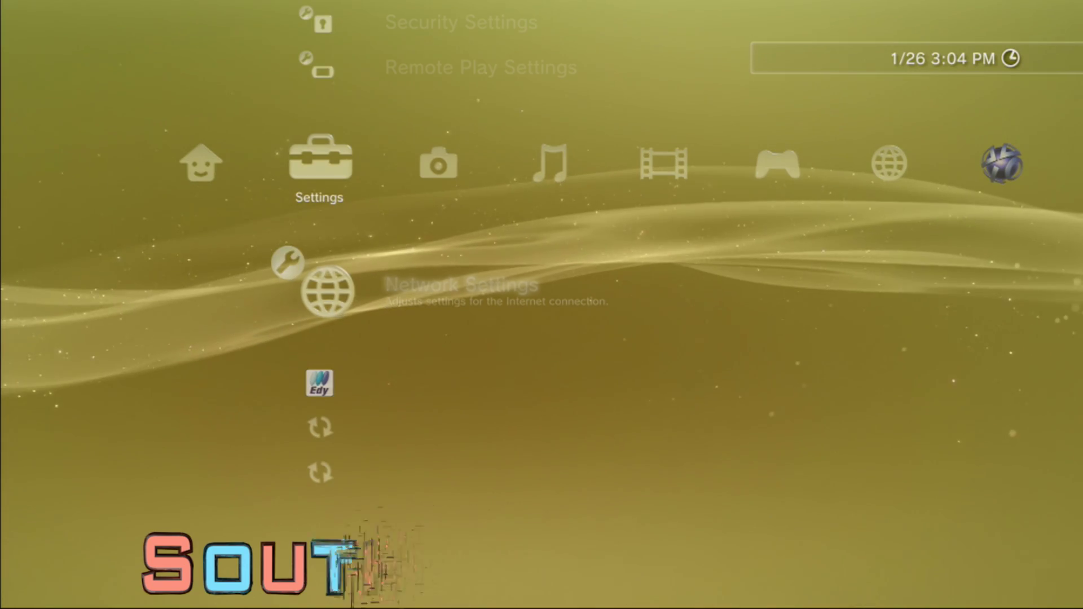
# - Locate Debug Settings between Edy Viewer and Install Package Files in Settings, and open it
pyautogui.press('Down')
pyautogui.press('Down')
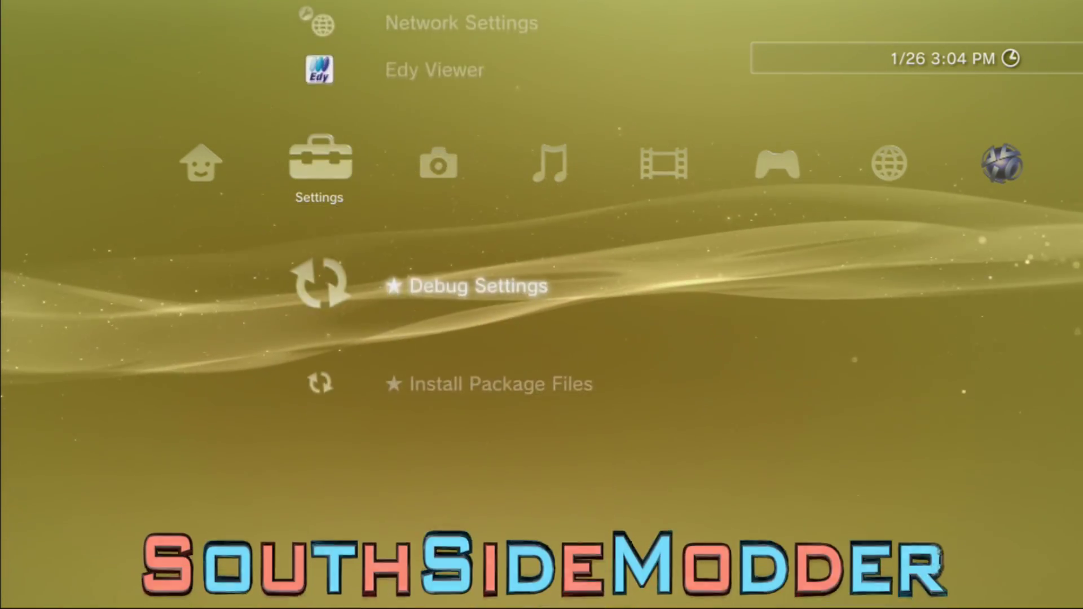
pyautogui.press('Up')
pyautogui.press('Up')
pyautogui.press('Down')
pyautogui.press('Down')
pyautogui.press('Down')
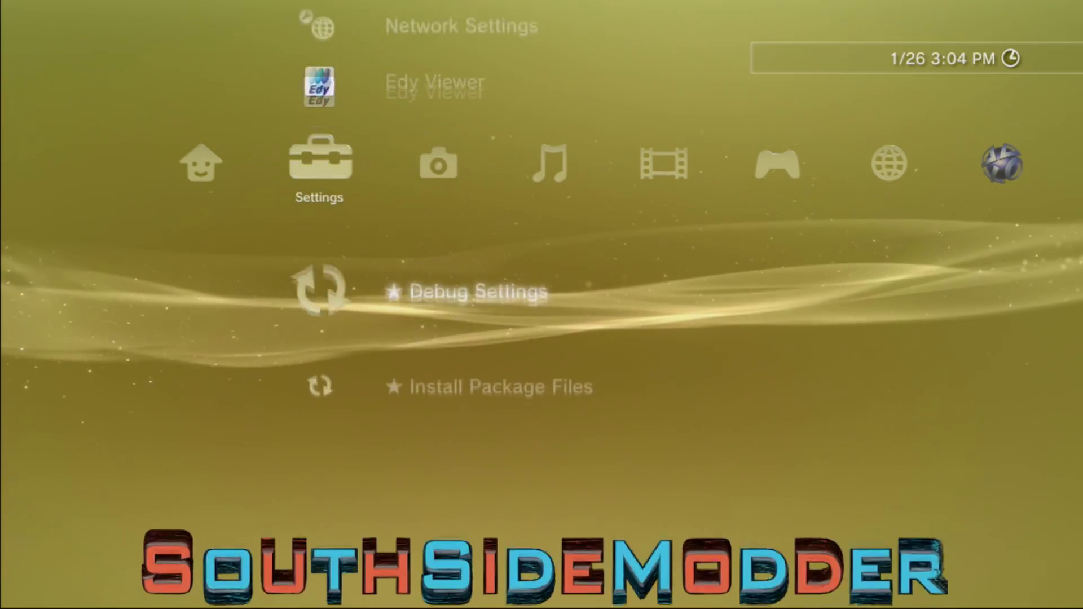
pyautogui.press('Up')
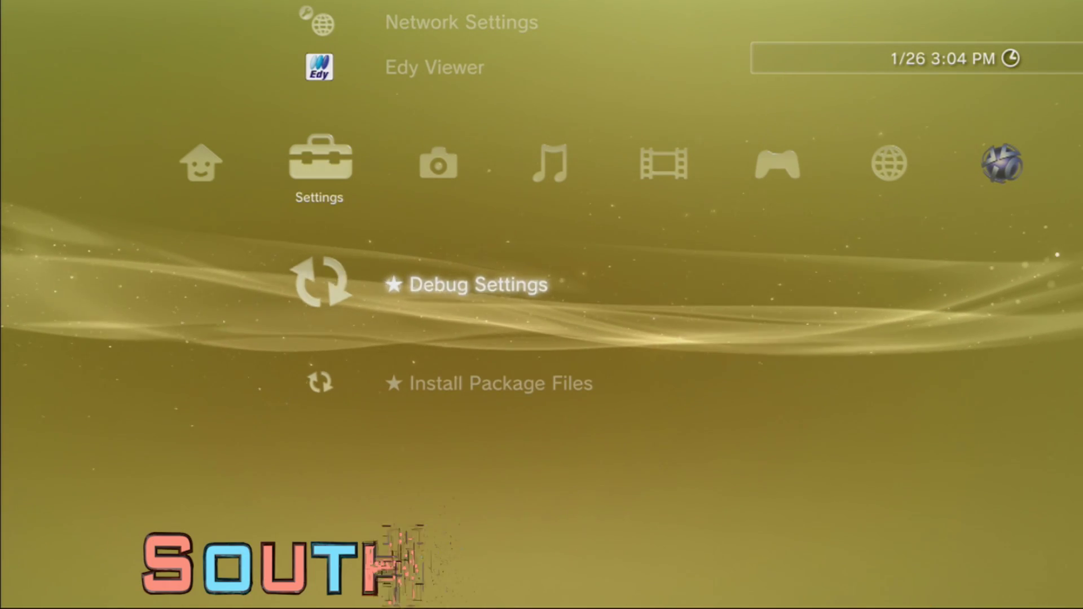
pyautogui.press('Down')
pyautogui.press('Up')
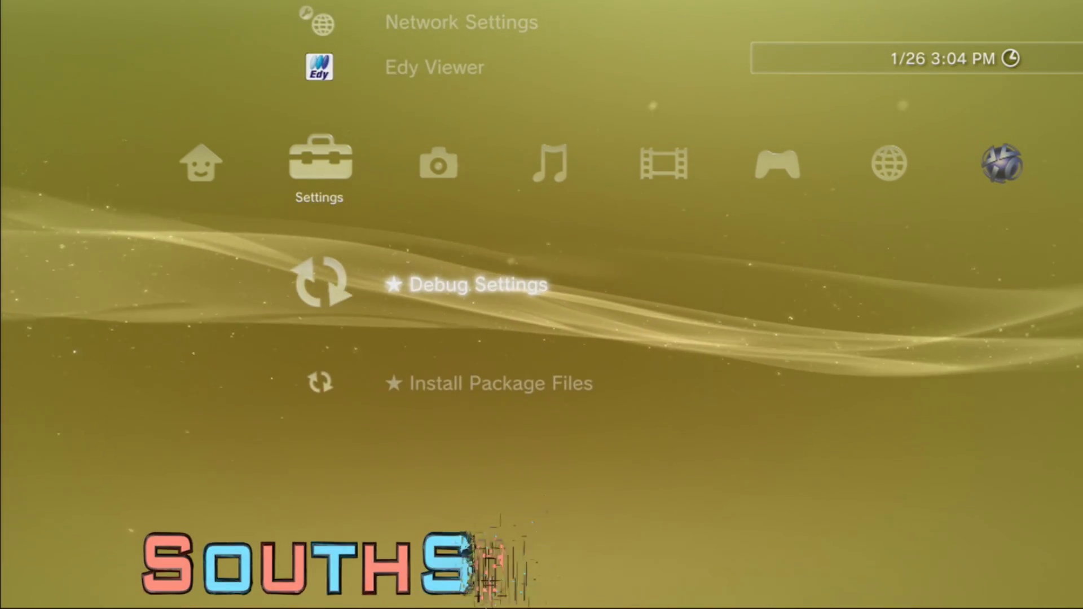
pyautogui.press('Up')
pyautogui.press('Up')
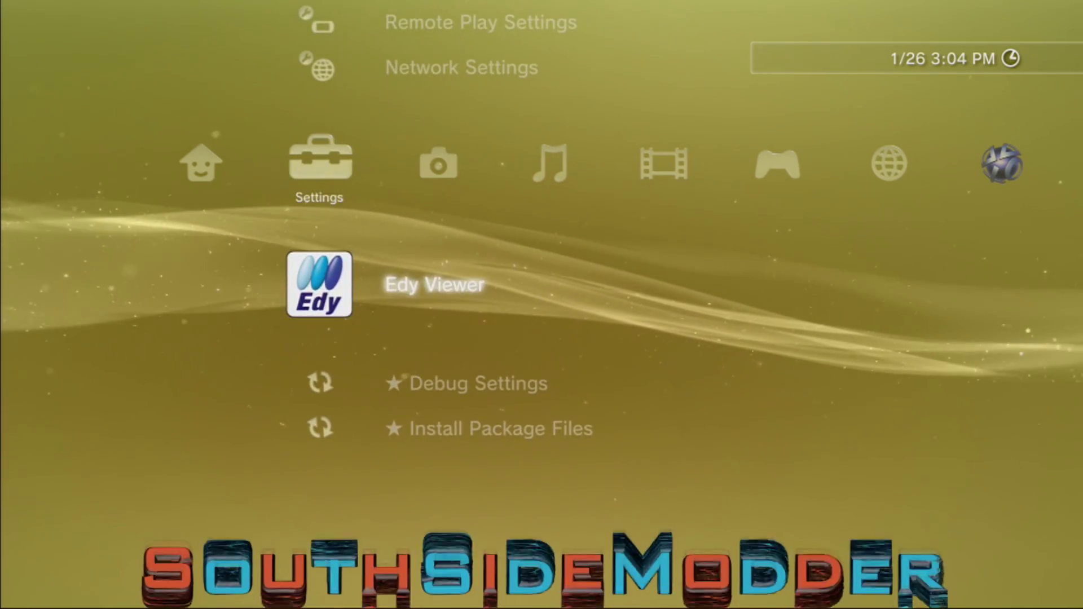
pyautogui.press('Down')
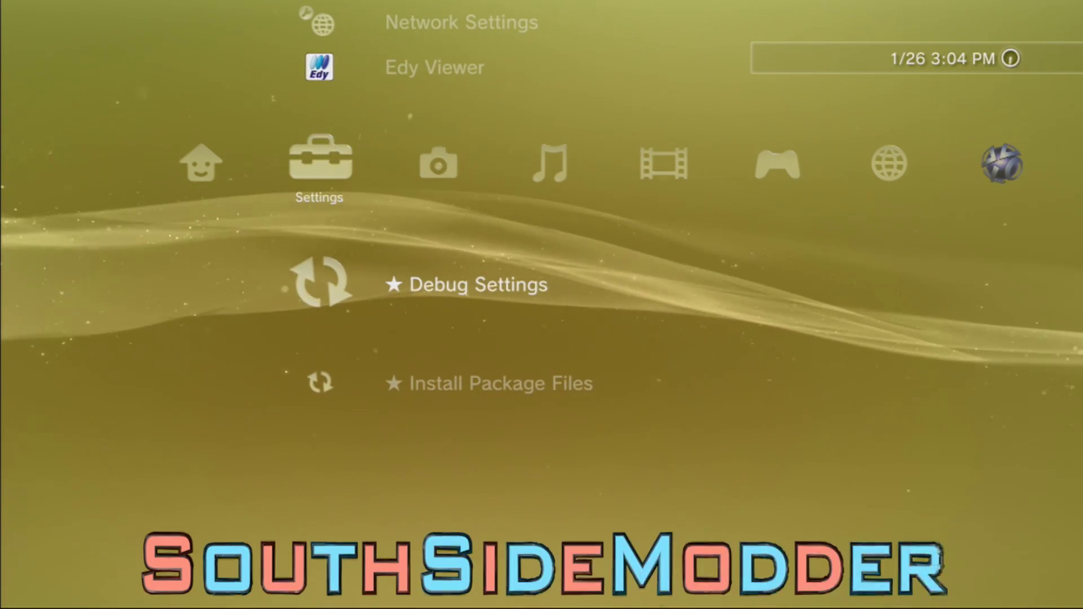
pyautogui.press('Return')
# - Browse the debug options, including Debug for HDD Exchange Utility, then return to the top
pyautogui.press('Down')
pyautogui.press('Down')
pyautogui.press('Down')
pyautogui.press('Down')
pyautogui.press('Down')
pyautogui.press('Down')
pyautogui.press('Down')
pyautogui.press('Down')
pyautogui.press('Down')
pyautogui.press('Down')
pyautogui.press('Down')
pyautogui.press('Down')
pyautogui.press('Down')
pyautogui.press('Down')
pyautogui.press('Down')
pyautogui.press('Down')
pyautogui.press('Down')
pyautogui.press('Down')
pyautogui.press('Down')
pyautogui.press('Down')
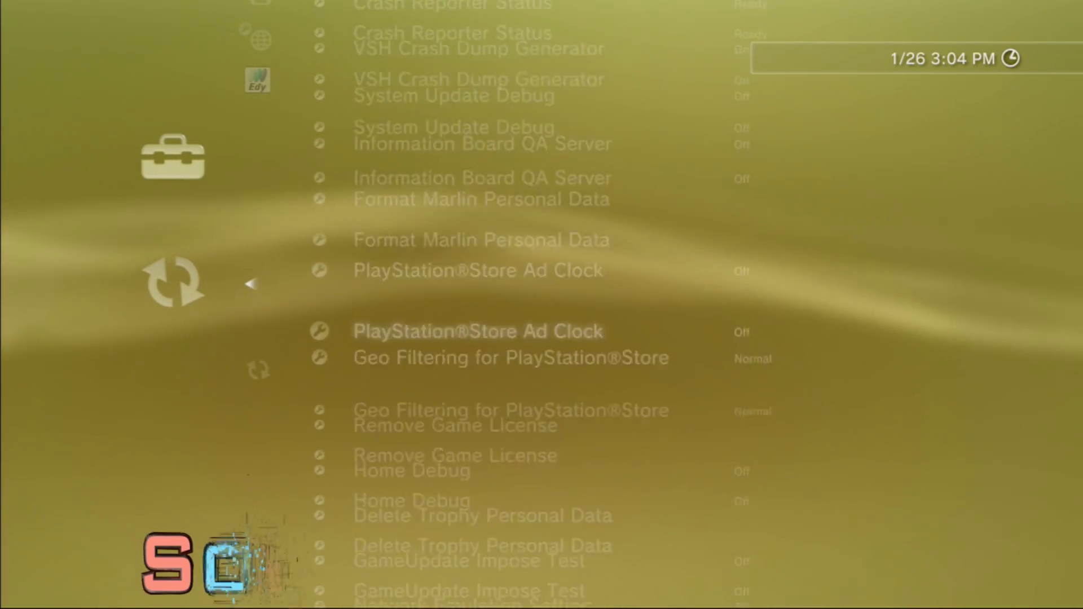
pyautogui.press('Up')
pyautogui.press('Up')
pyautogui.press('Up')
pyautogui.press('Up')
pyautogui.press('Up')
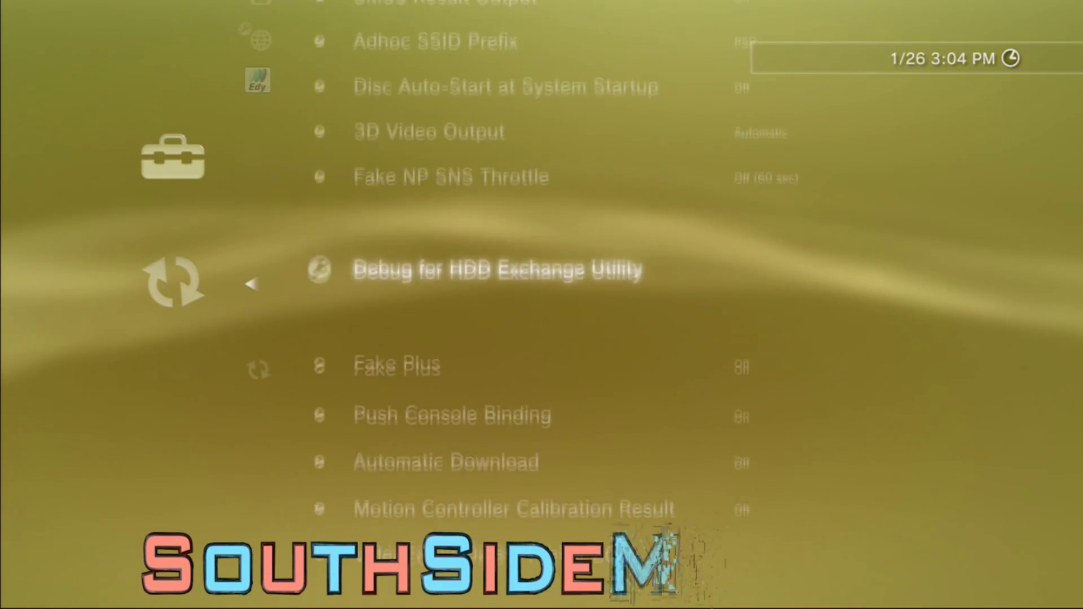
pyautogui.press('Down')
pyautogui.press('Down')
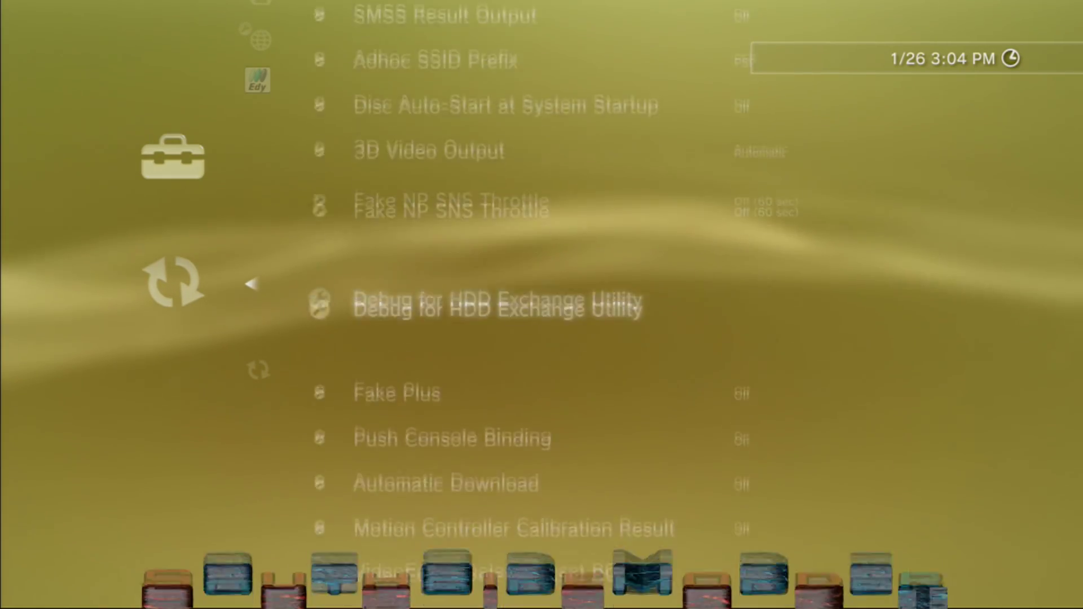
pyautogui.press('Up')
pyautogui.press('Up')
pyautogui.press('Up')
pyautogui.press('Up')
pyautogui.press('Up')
pyautogui.press('Up')
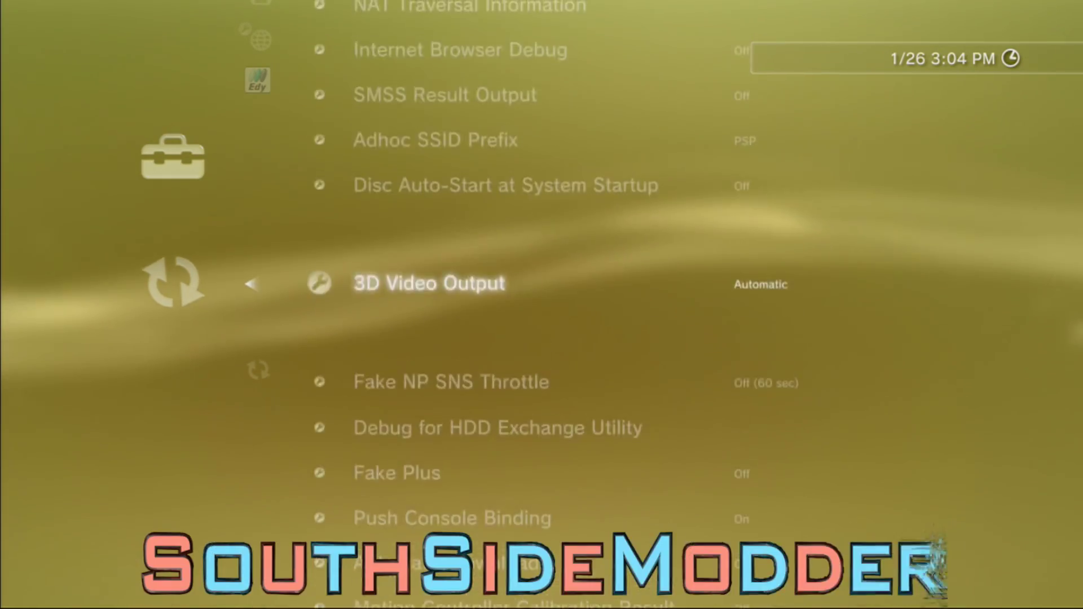
pyautogui.press('Up')
pyautogui.press('Up')
pyautogui.press('Up')
pyautogui.press('Up')
pyautogui.press('Up')
pyautogui.press('Up')
pyautogui.press('Up')
pyautogui.press('Up')
pyautogui.press('Up')
pyautogui.press('Up')
pyautogui.press('Up')
pyautogui.press('Up')
pyautogui.press('Up')
pyautogui.press('Up')
pyautogui.press('Up')
pyautogui.press('Up')
pyautogui.press('Up')
pyautogui.press('Up')
pyautogui.press('Up')
pyautogui.press('Up')
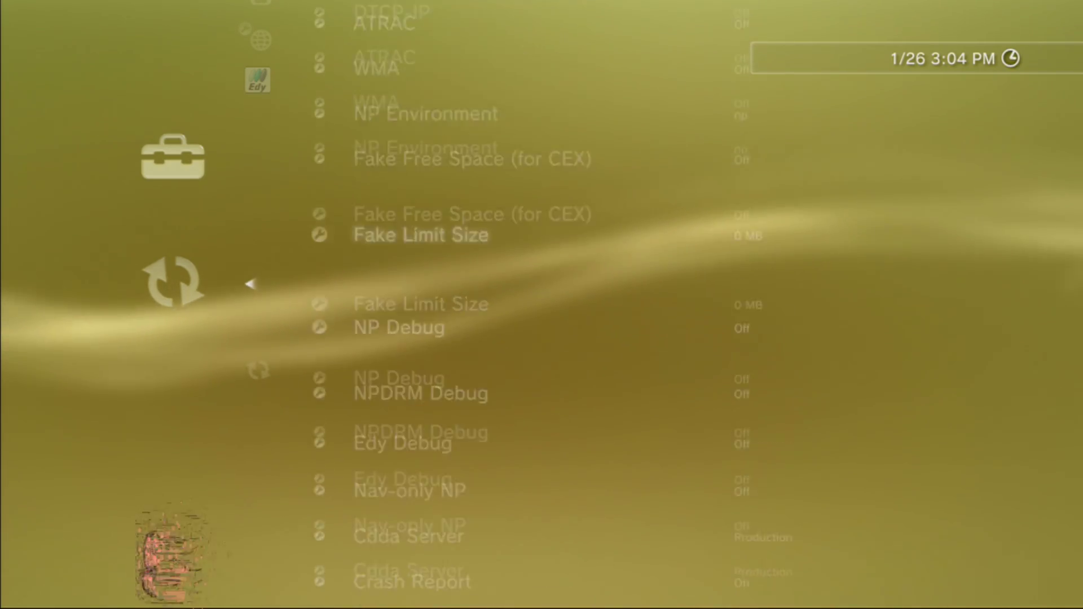
# - Exit Debug Settings and move to the Photo category
pyautogui.press('Escape')
pyautogui.press('Right')
pyautogui.press('Left')
pyautogui.press('Right')
pyautogui.press('Right')
pyautogui.press('Right')
pyautogui.press('Right')
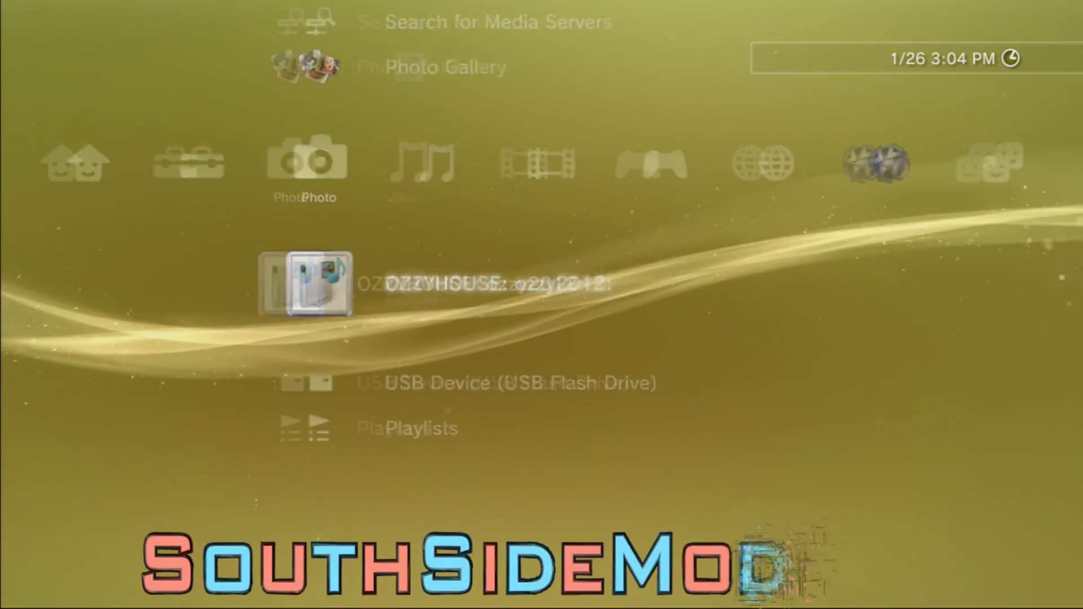